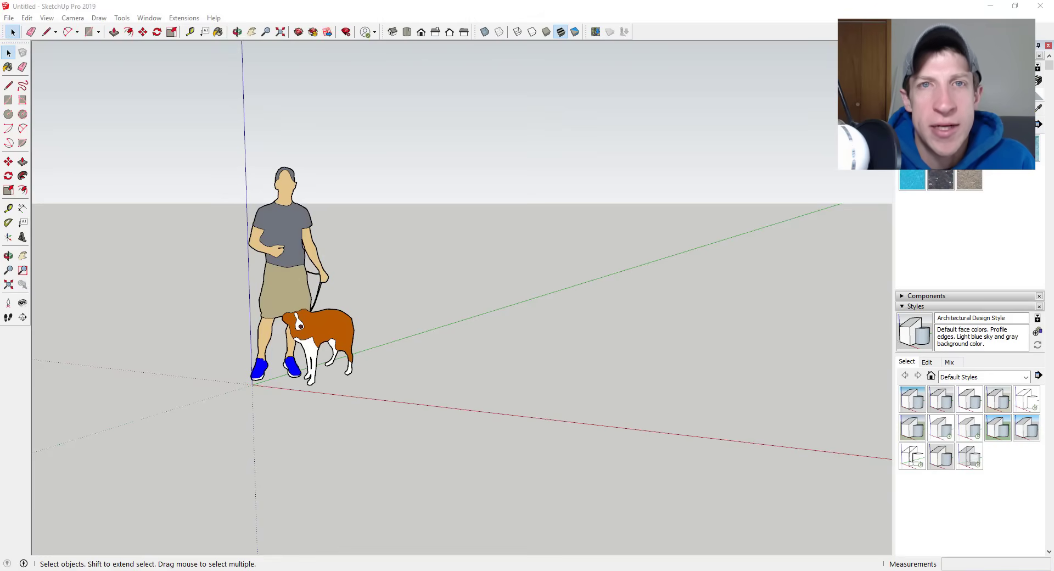
middle_click_drag(678, 329, 723, 363)
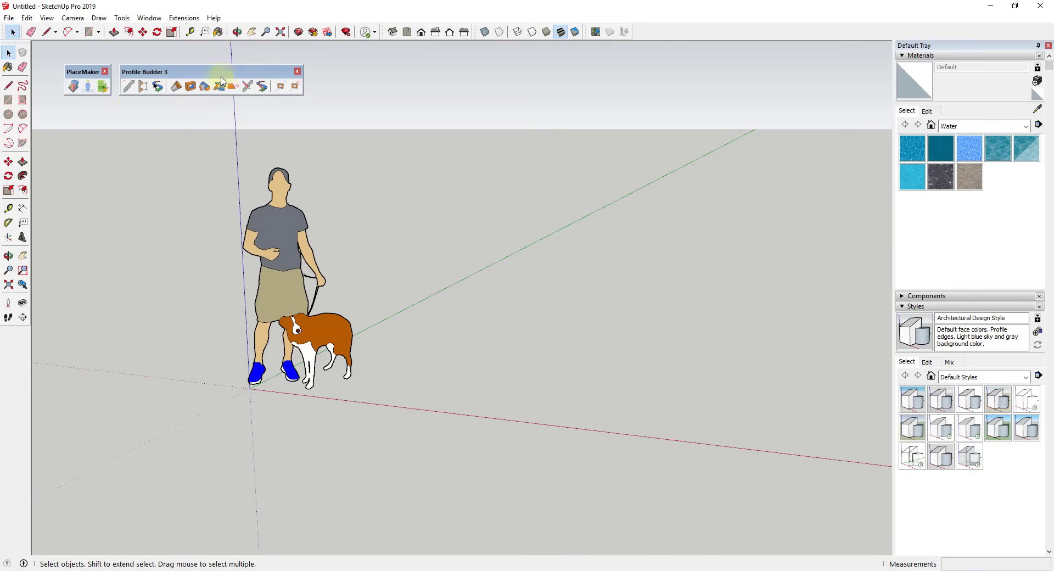
left_click_drag(82, 74, 83, 73)
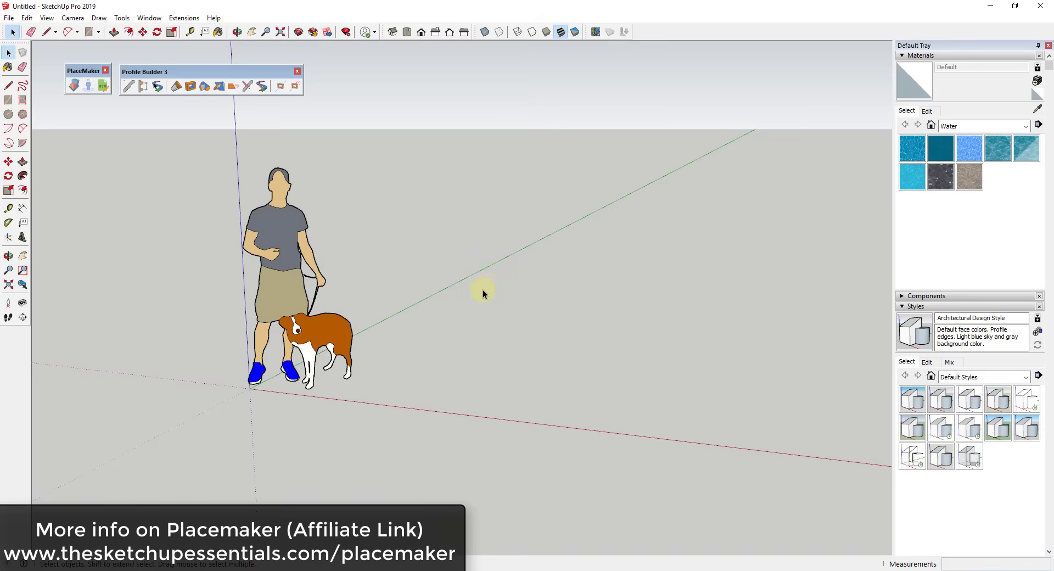
middle_click_drag(482, 291, 489, 295)
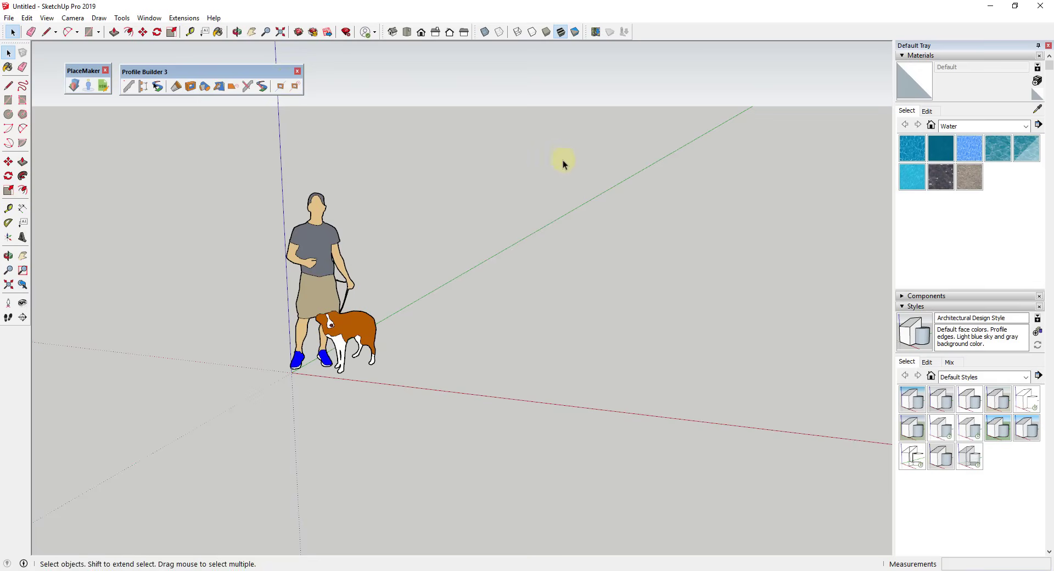
Add a geolocation by grabbing the Castle Rock map region, with the selection enlarged to the full height of the white frame
left_click(594, 32)
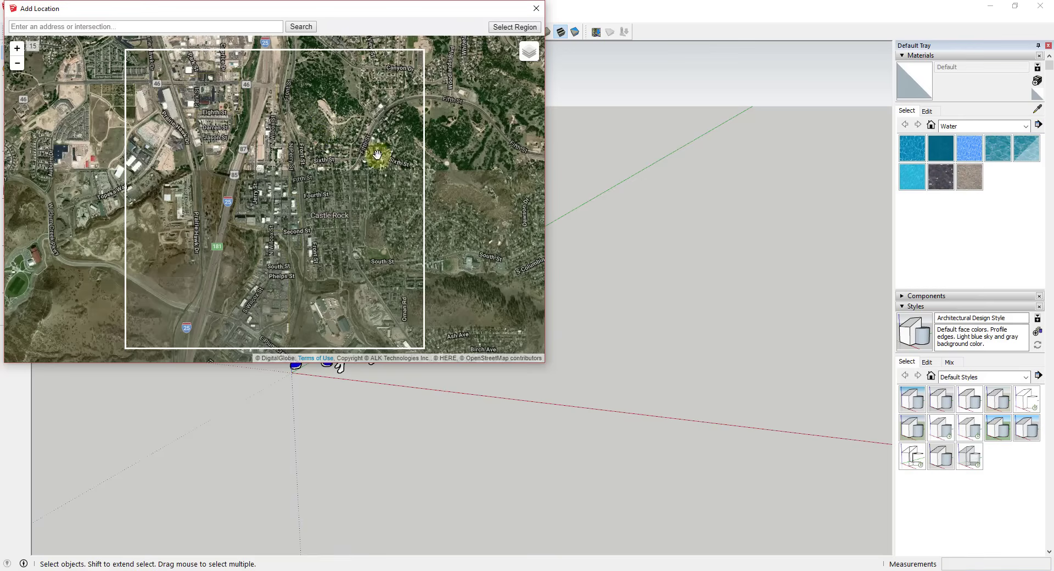
left_click(507, 30)
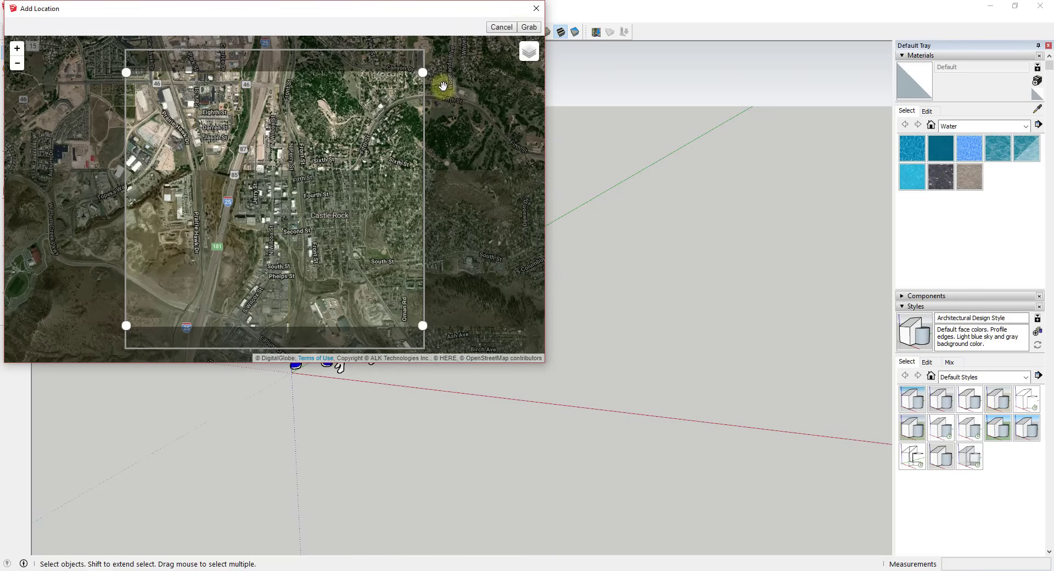
left_click_drag(420, 76, 429, 54)
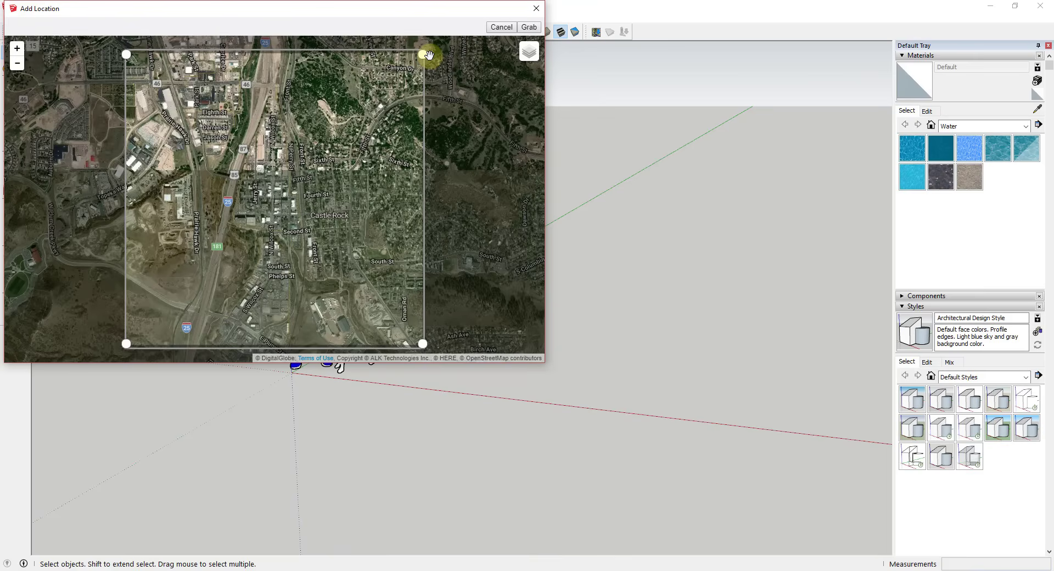
left_click(528, 28)
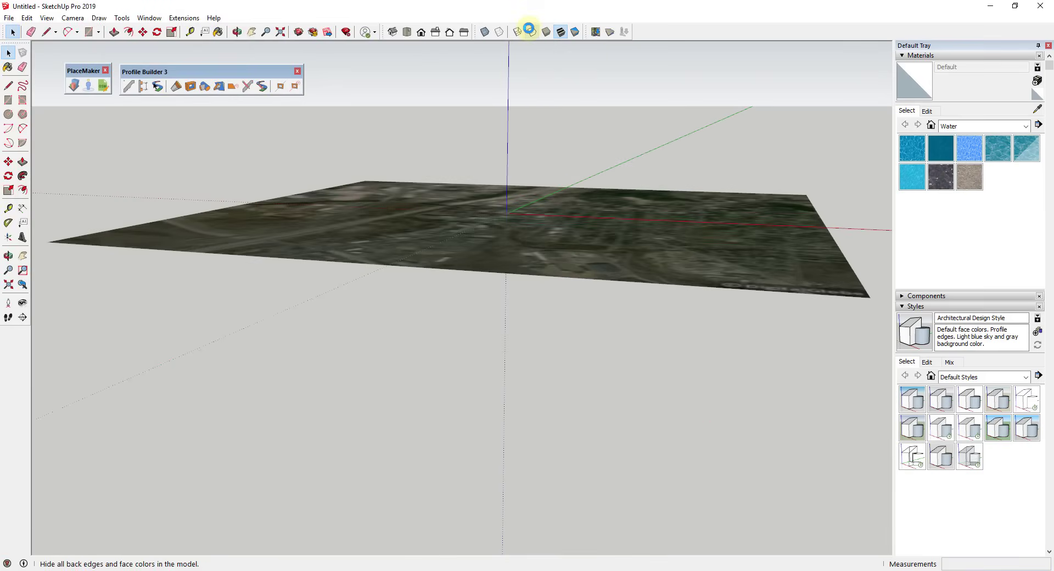
Switch the imported Castle Rock map from the flat image to 3D terrain
middle_click_drag(529, 141, 535, 201)
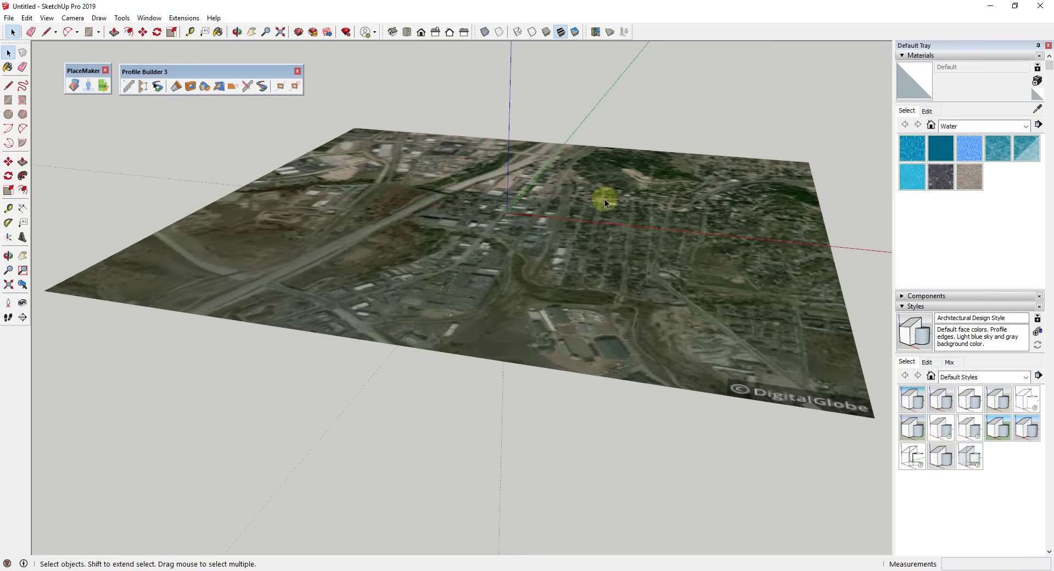
middle_click_drag(604, 199, 554, 259)
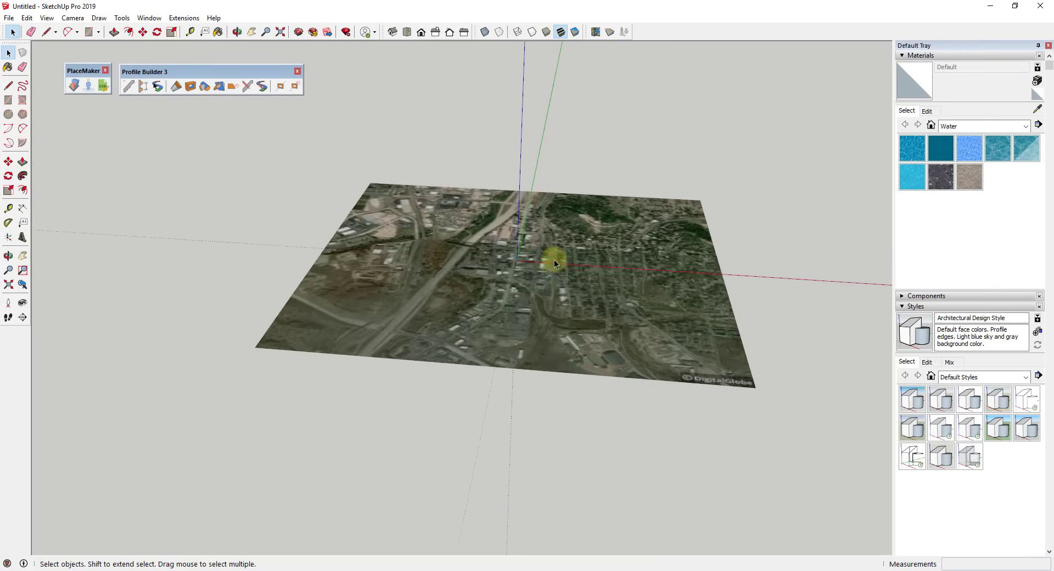
scroll(554, 259, "up", 3)
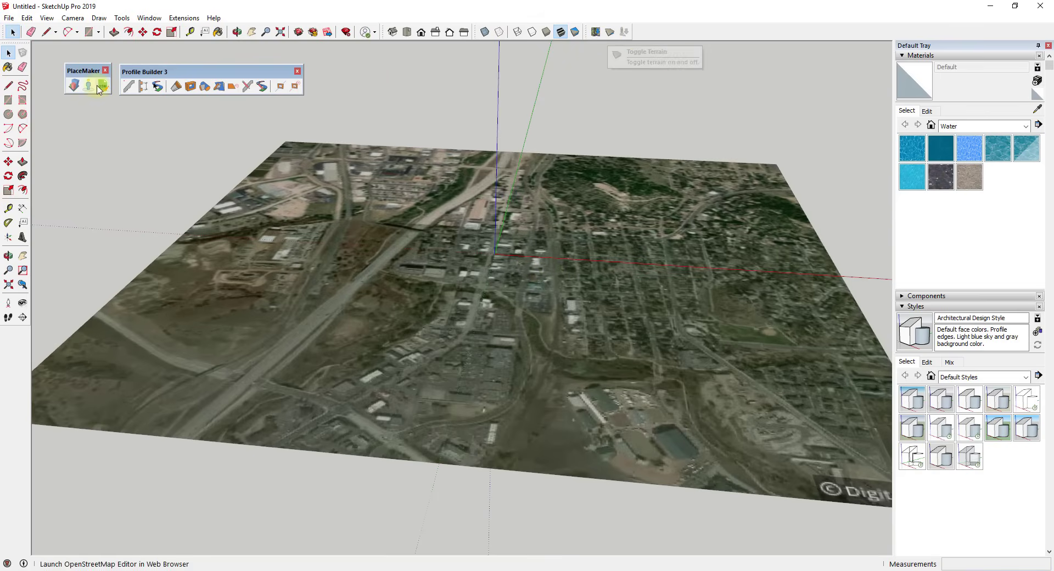
left_click(609, 33)
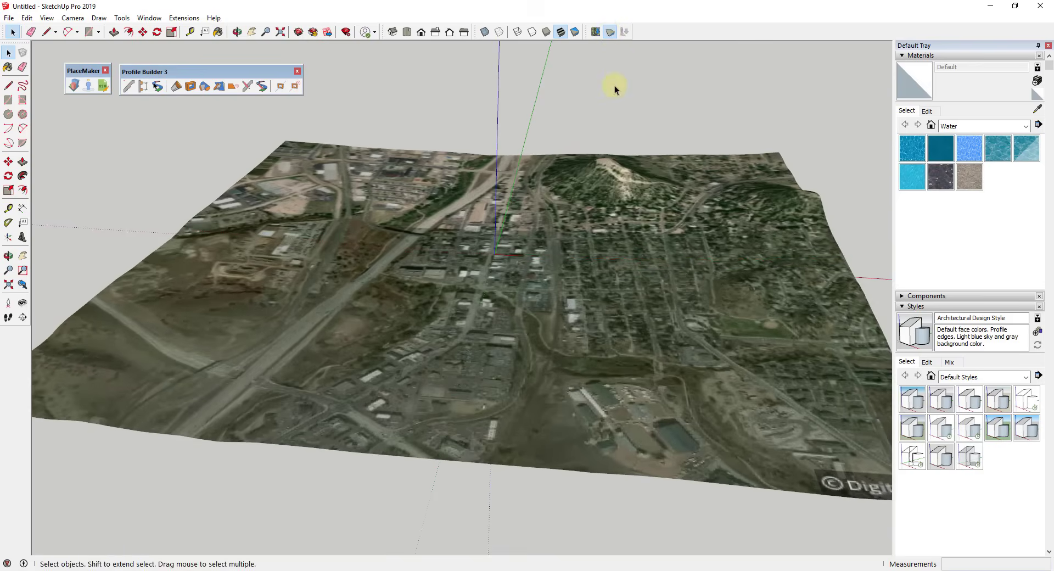
left_click(610, 34)
left_click(609, 36)
Select the terrain surface and open the PlaceMaker import options
middle_click_drag(501, 264, 572, 226)
scroll(536, 204, "down", 5)
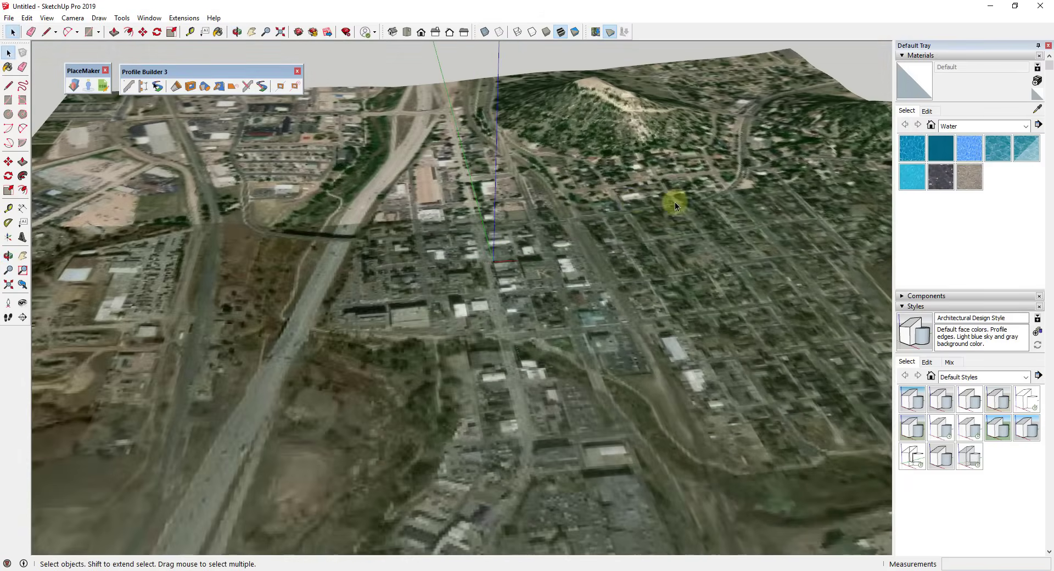
left_click(582, 226)
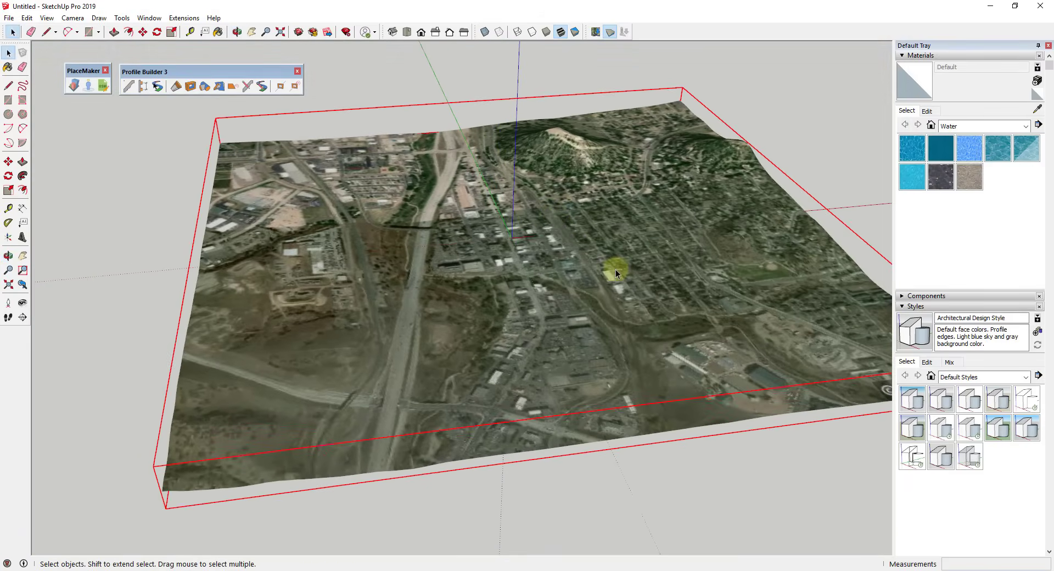
middle_click_drag(689, 298, 660, 284)
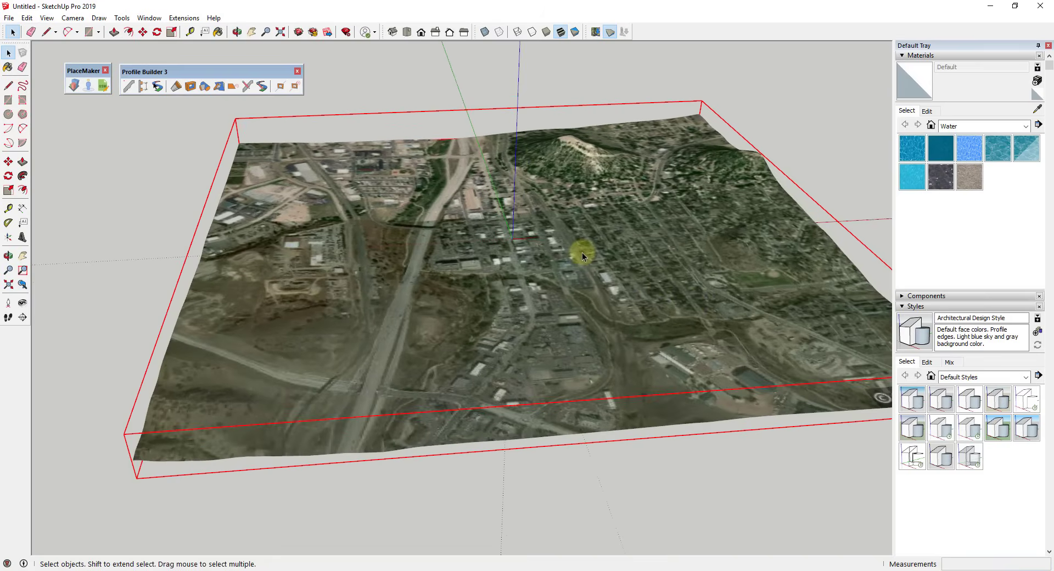
middle_click_drag(555, 256, 566, 232)
scroll(594, 234, "up", 3)
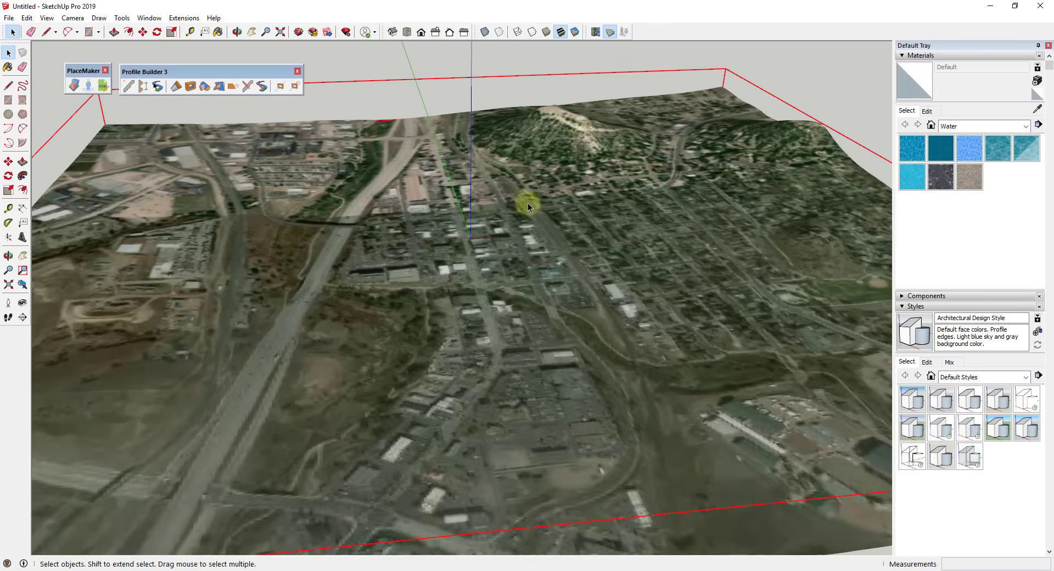
left_click(74, 86)
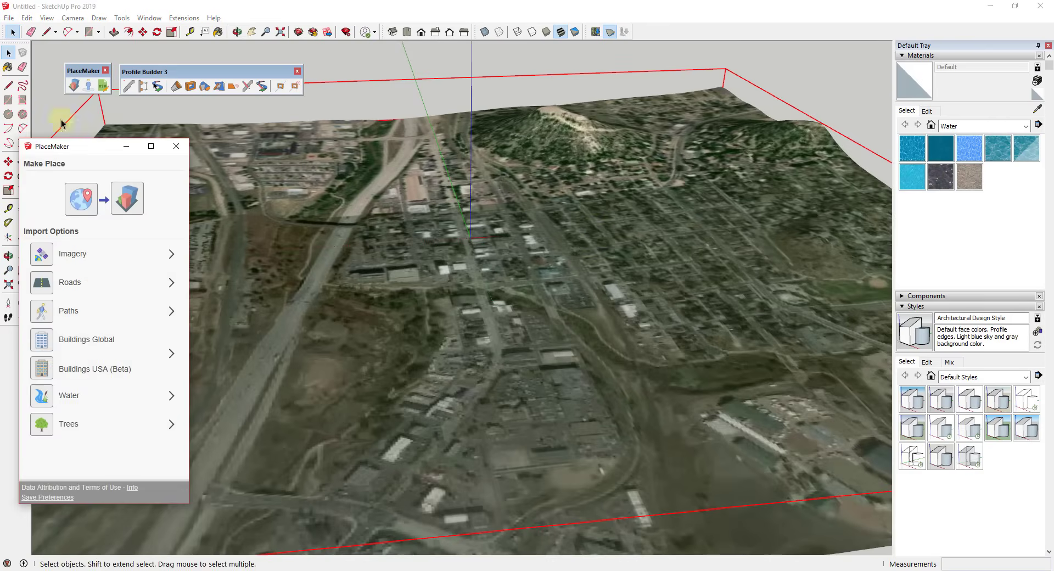
left_click_drag(74, 152, 97, 125)
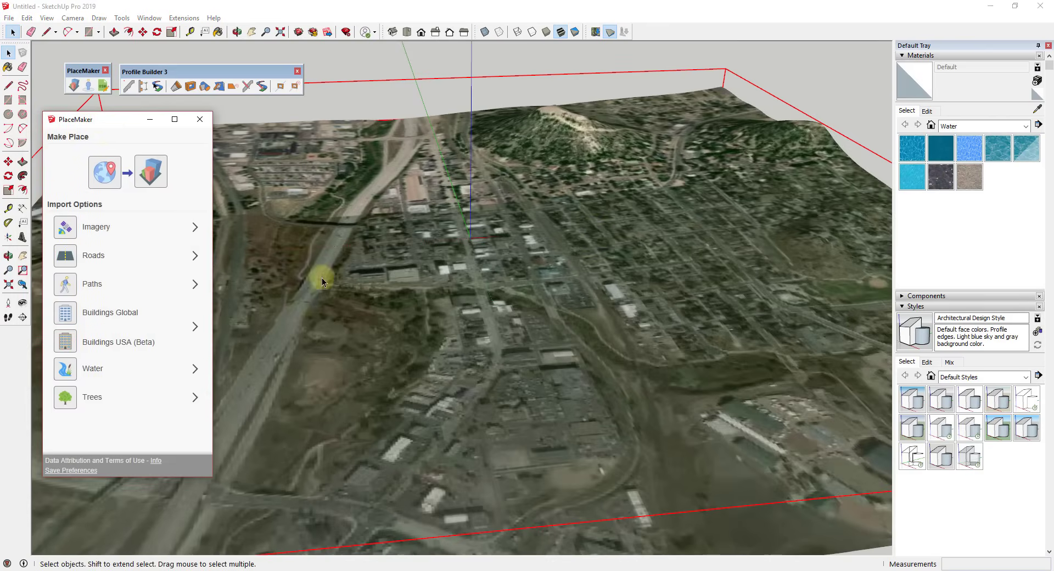
middle_click_drag(545, 271, 508, 258)
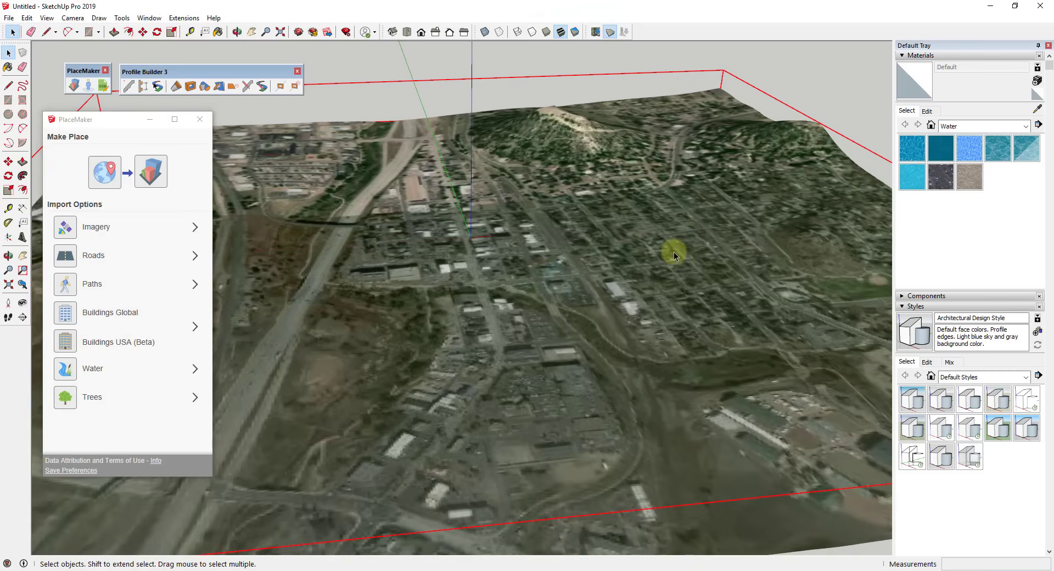
left_click(148, 175)
middle_click_drag(575, 287, 623, 258)
scroll(624, 258, "up", 2)
scroll(539, 213, "down", 3)
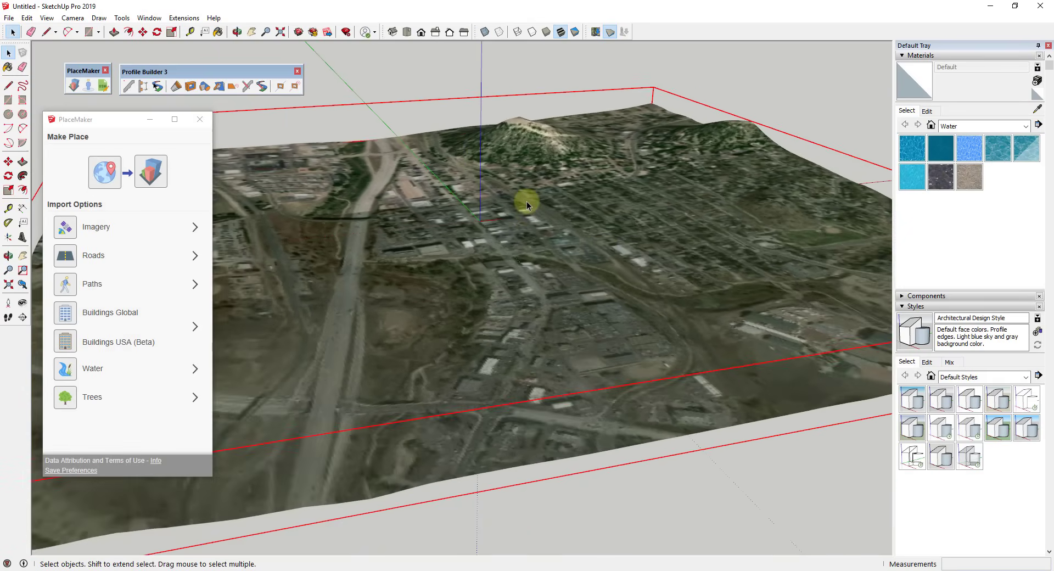
Enable Merge with Surface in the PlaceMaker road options, accept the long-import warning, and import the roads onto the selected terrain
left_click(195, 256)
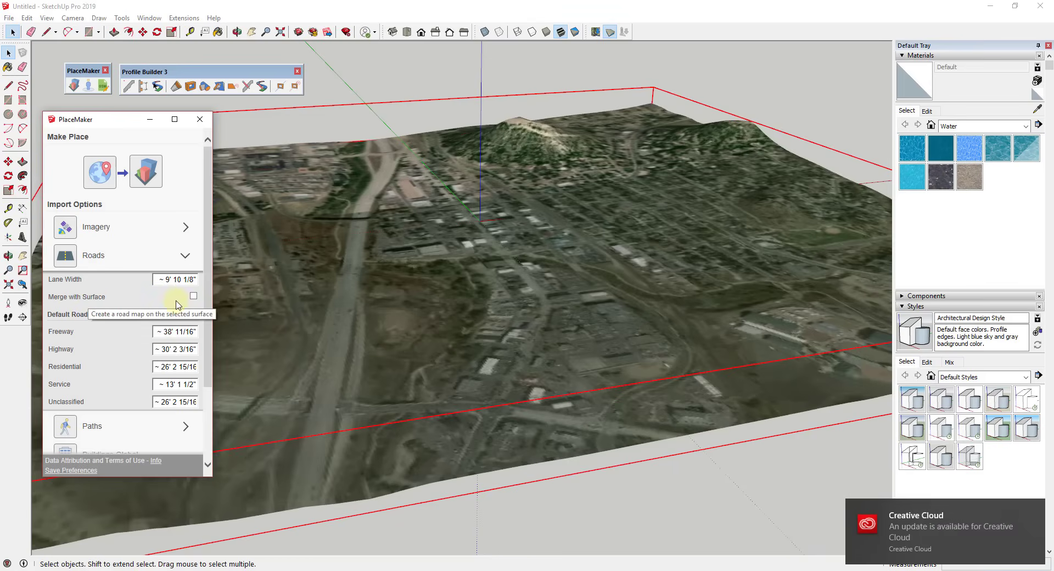
left_click(194, 297)
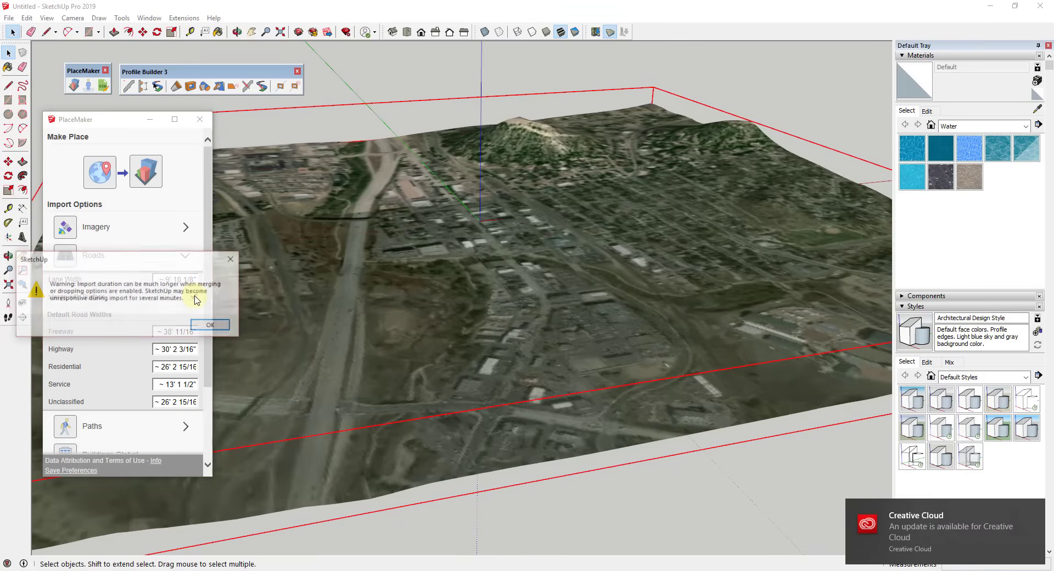
left_click(212, 325)
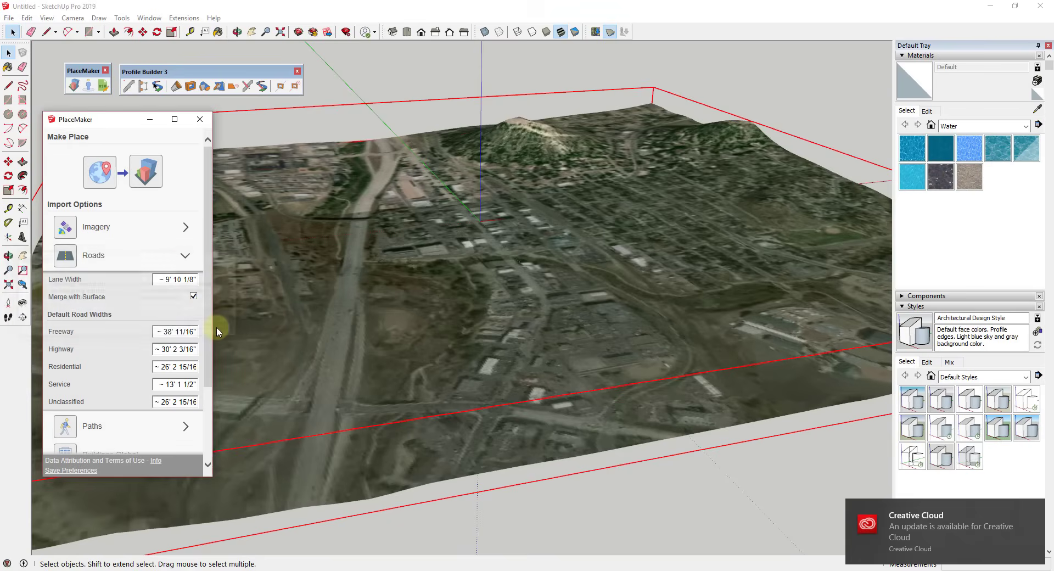
left_click(64, 256)
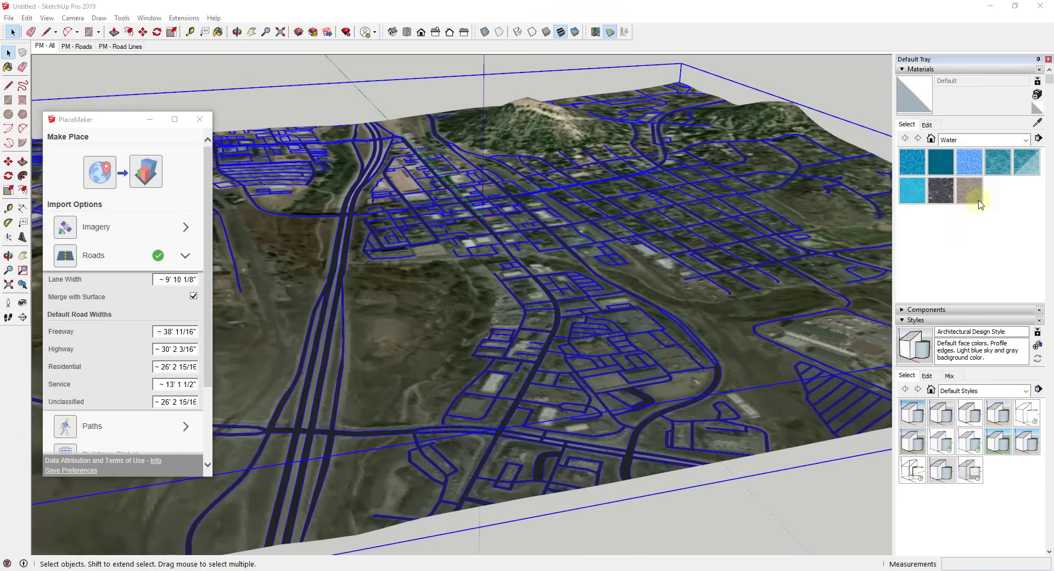
Inspect the imported roads on the terrain and their single-line layout in the PM - Road Lines scene
mouse_move(670, 258)
middle_mouse_down()
mouse_move(643, 326)
mouse_move(645, 285)
mouse_move(756, 247)
mouse_move(657, 274)
middle_mouse_up()
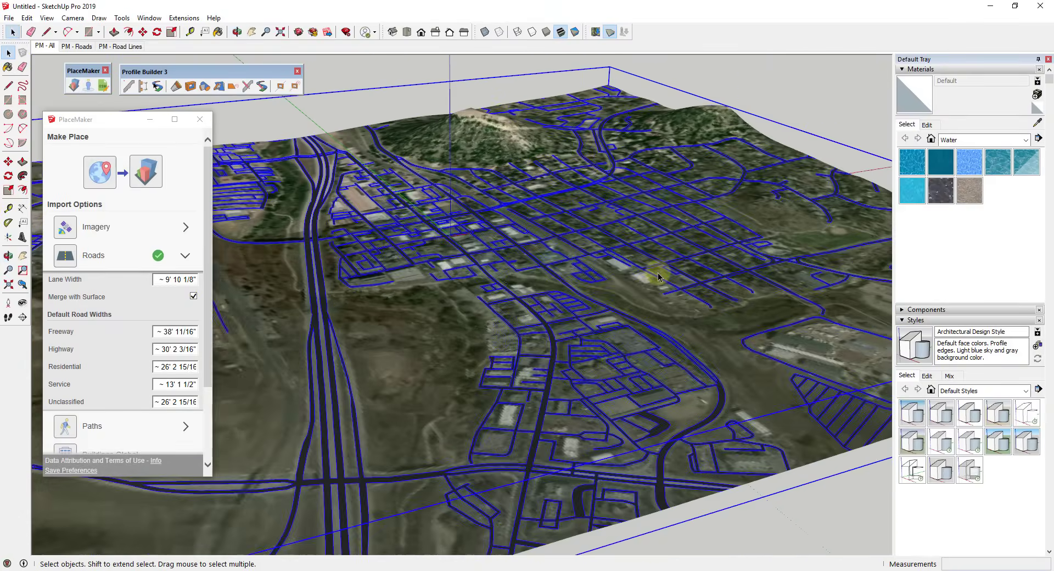
middle_click_drag(603, 441, 593, 384)
scroll(585, 335, "down", 6)
middle_click_drag(571, 324, 540, 274)
scroll(540, 274, "up", 3)
scroll(540, 272, "up", 3)
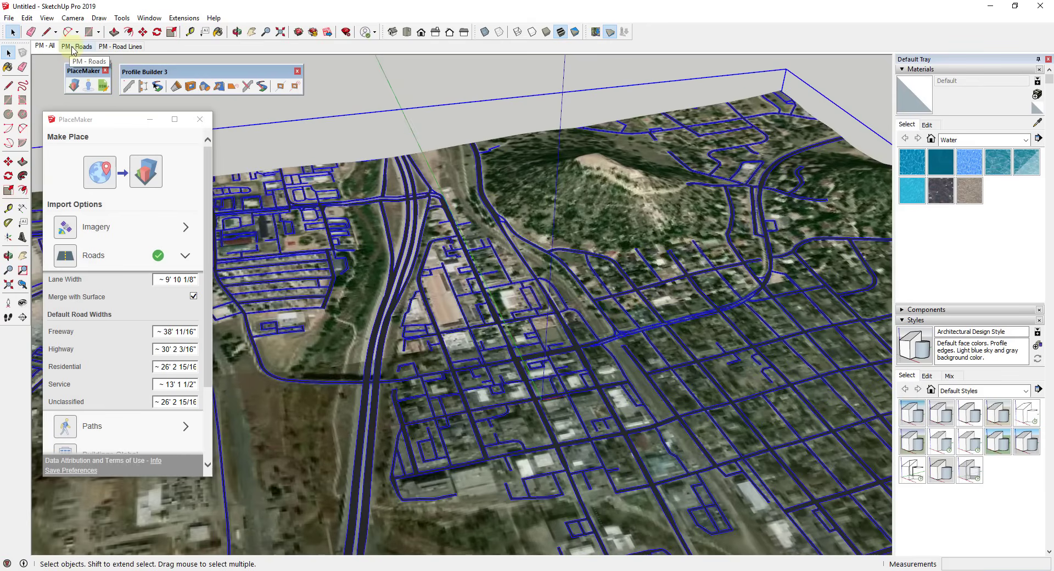
left_click(118, 47)
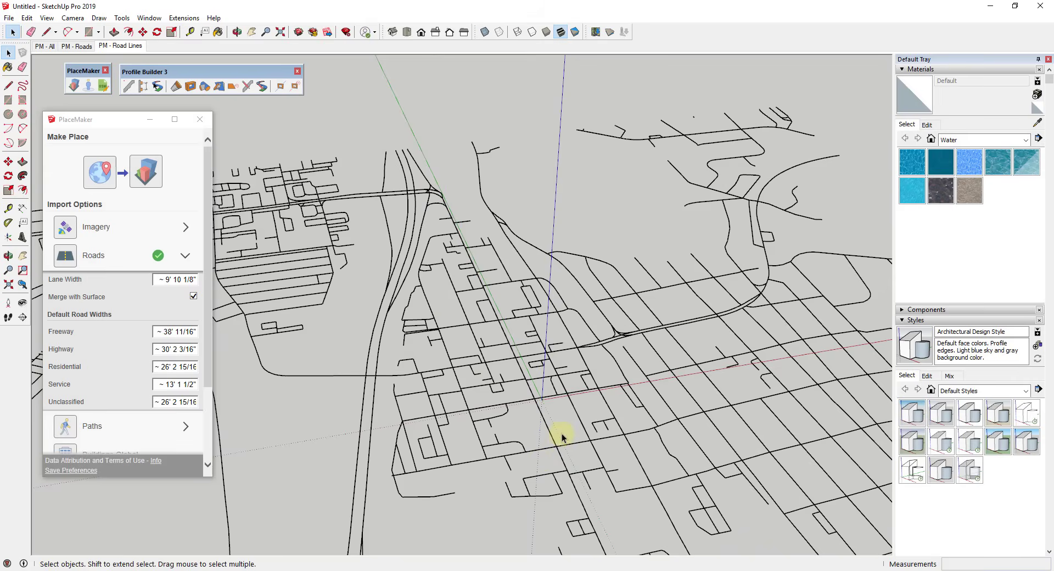
scroll(561, 434, "down", 1)
middle_click_drag(562, 434, 542, 400)
scroll(542, 399, "up", 2)
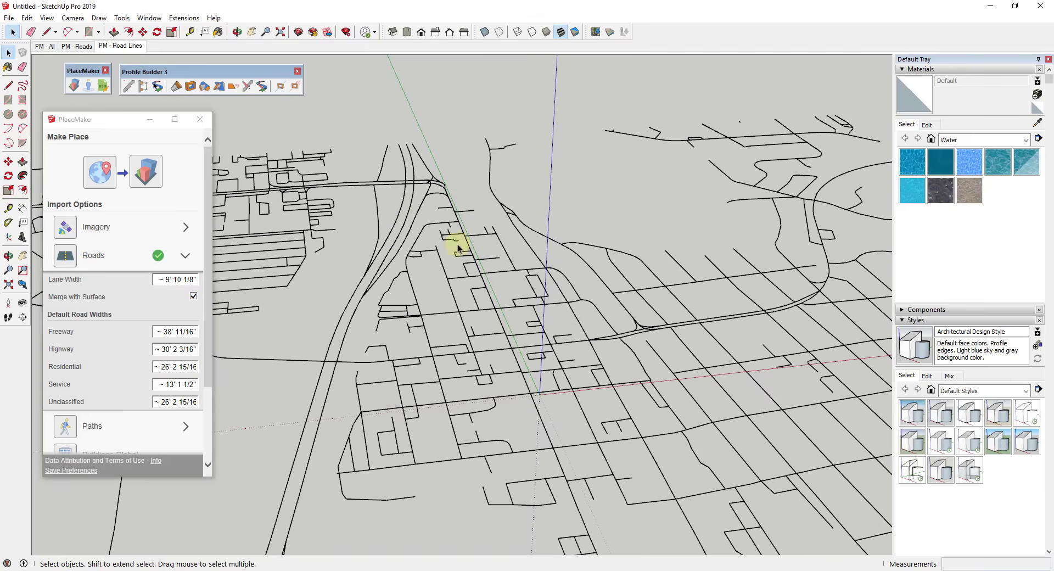
middle_click_drag(554, 443, 560, 424)
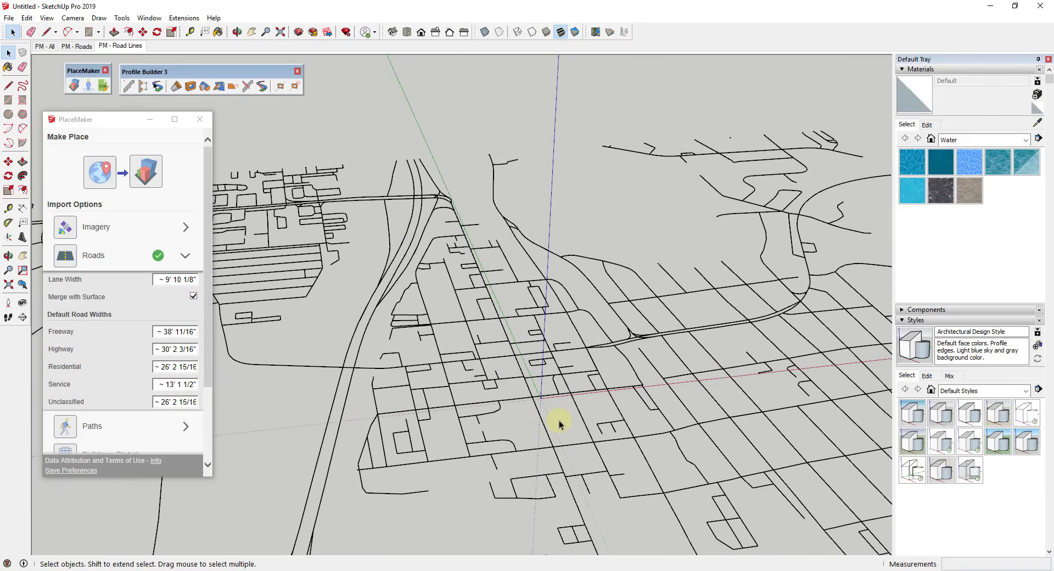
Examine the full-width road surfaces in the PM - Roads scene and compare them with the PM - Road Lines scene
left_click(77, 46)
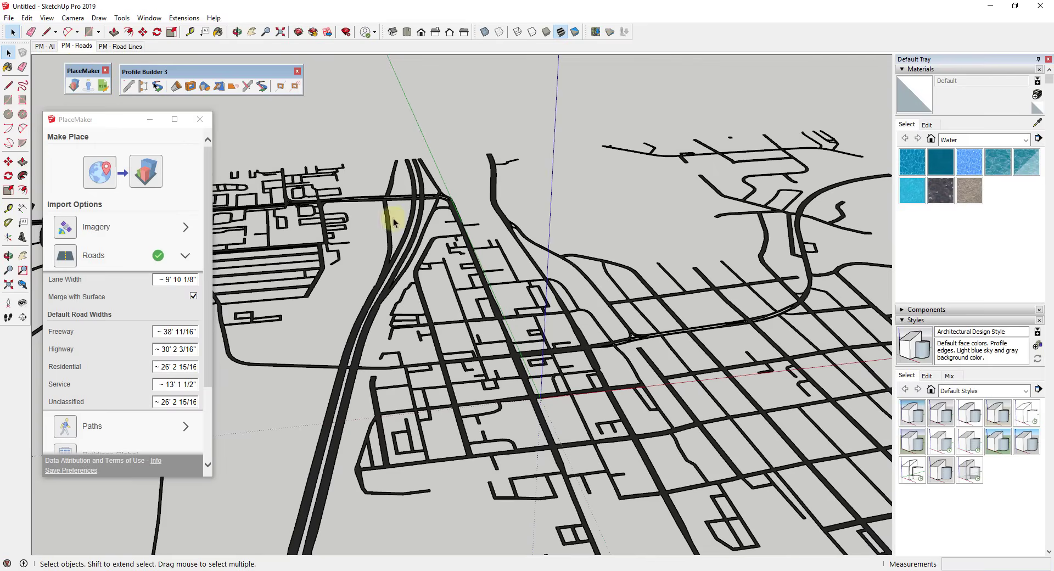
scroll(488, 262, "up", 3)
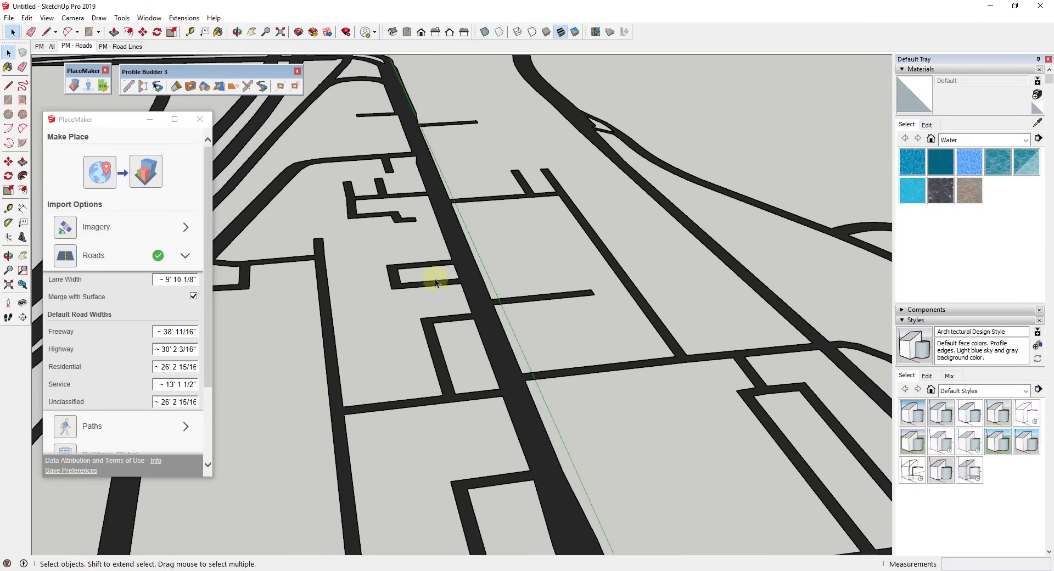
scroll(435, 283, "down", 10)
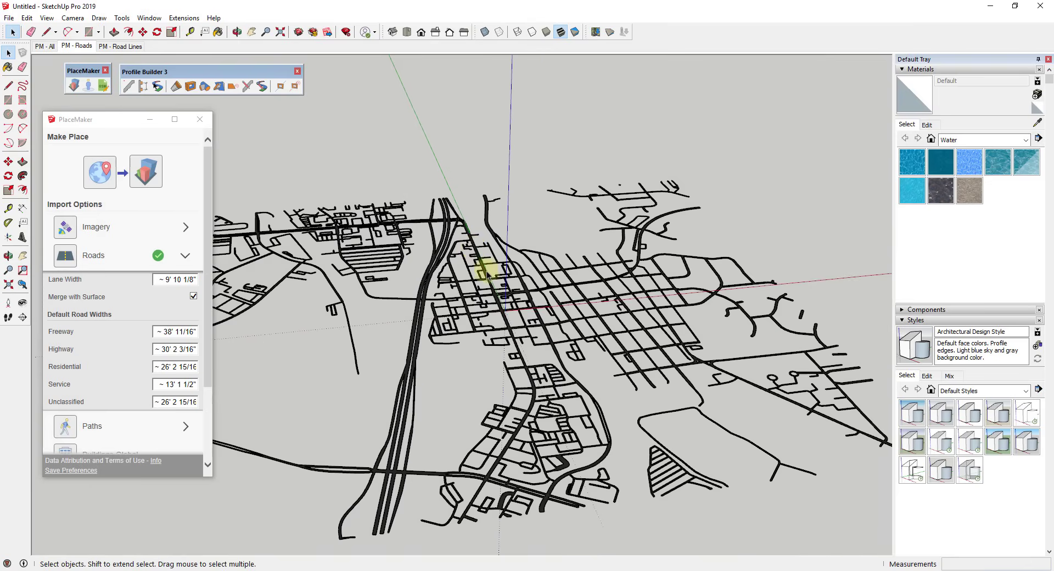
middle_click_drag(487, 274, 504, 259)
left_click(78, 48)
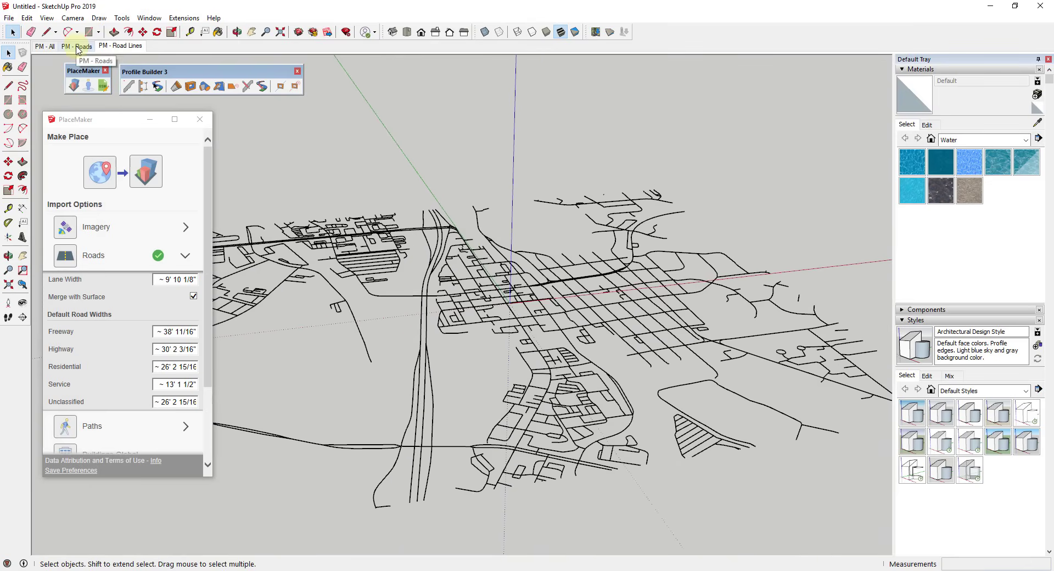
left_click(132, 47)
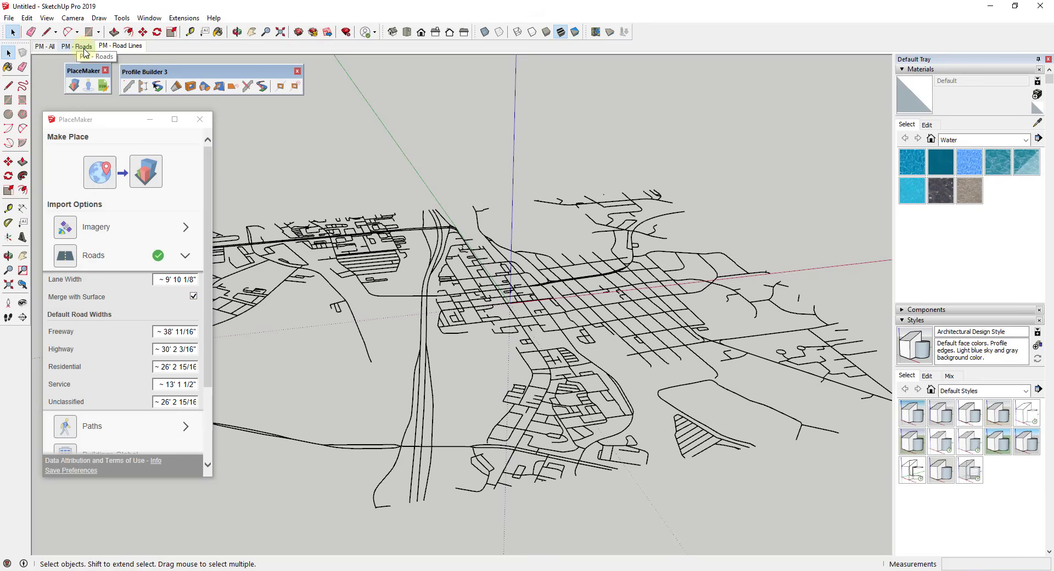
left_click(83, 48)
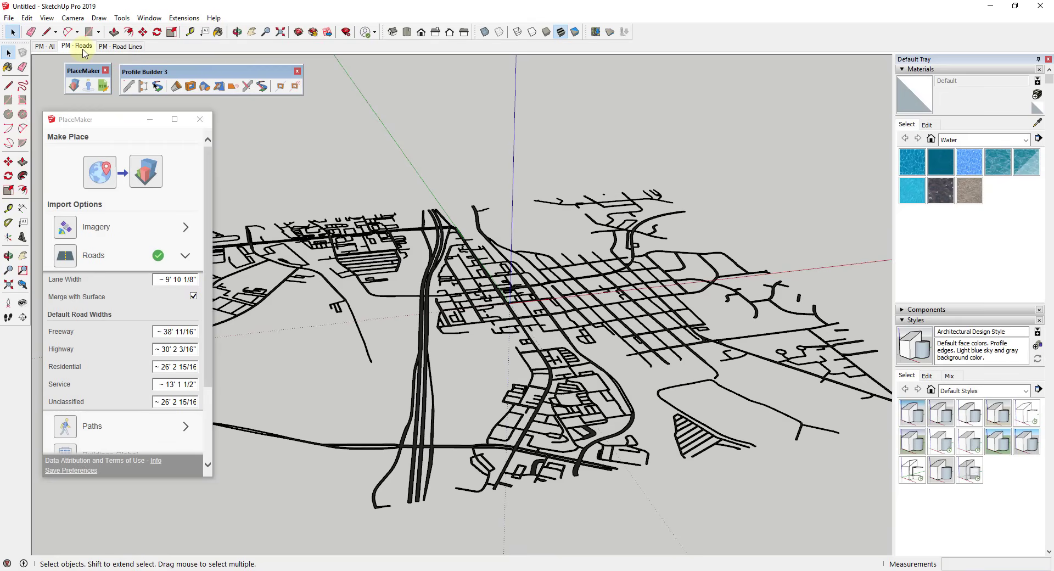
Display the PM - All scene and check from a low angle how the roads follow the terrain
left_click(41, 51)
scroll(520, 313, "up", 5)
middle_click_drag(519, 311, 561, 201)
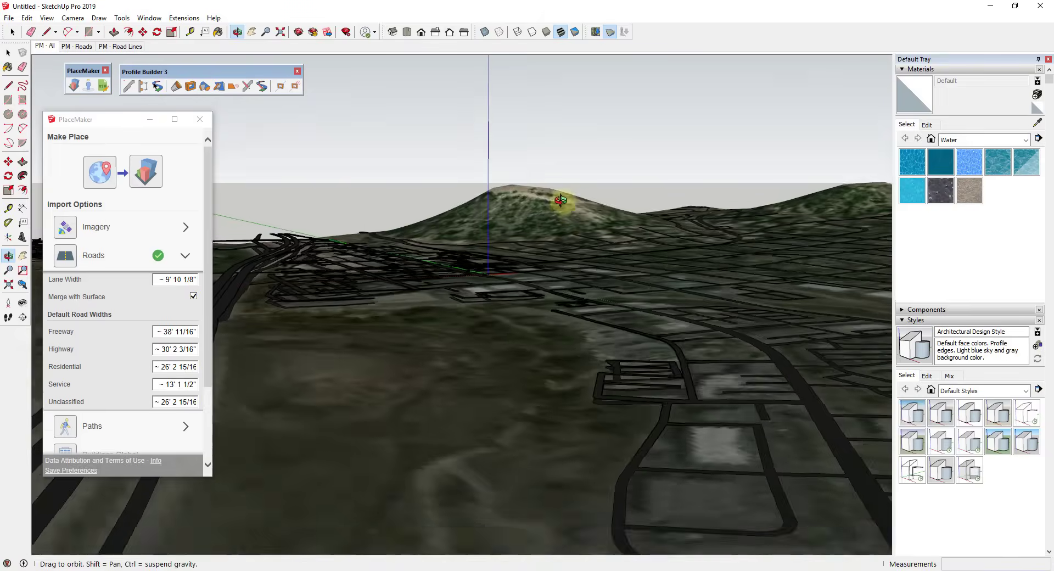
Inspect the merged roads from overhead and low angles to see how they follow the hills and surrounding terrain
left_click_drag(560, 200, 494, 179)
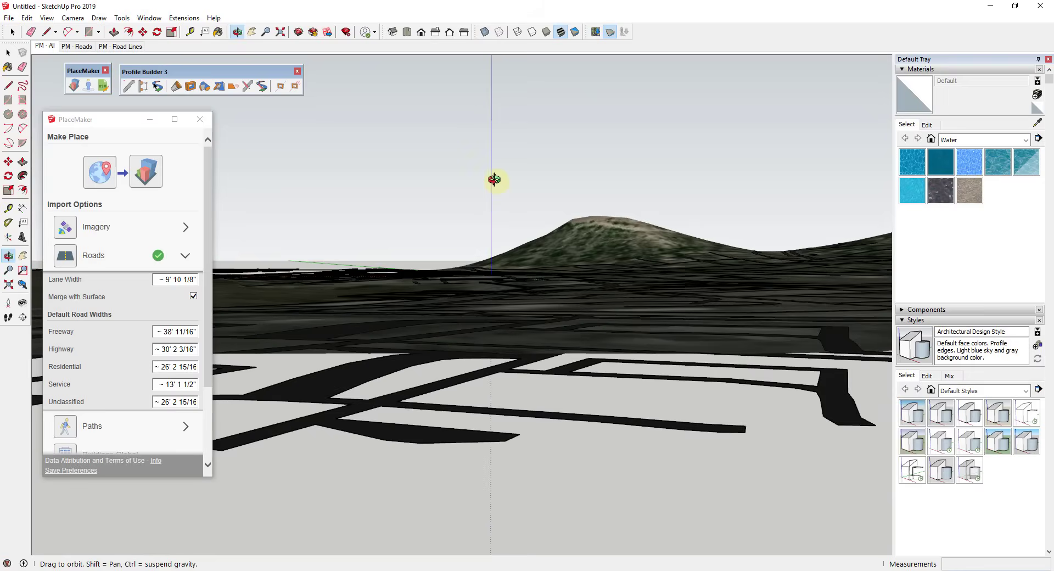
middle_click_drag(494, 179, 569, 289)
scroll(568, 277, "down", 4)
scroll(722, 212, "up", 2)
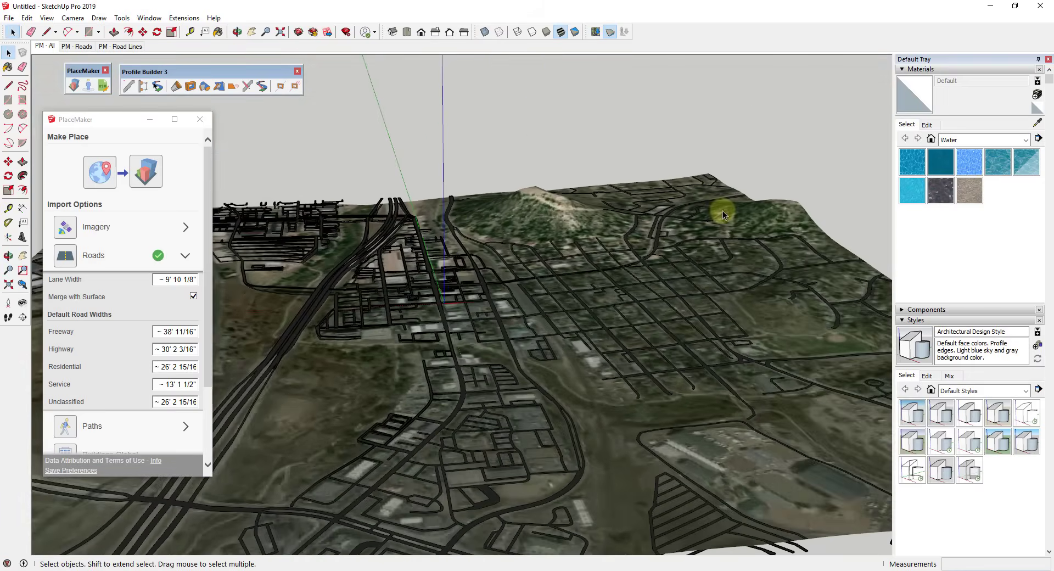
scroll(722, 214, "up", 2)
middle_click_drag(636, 244, 744, 222)
scroll(744, 222, "down", 4)
scroll(573, 298, "up", 3)
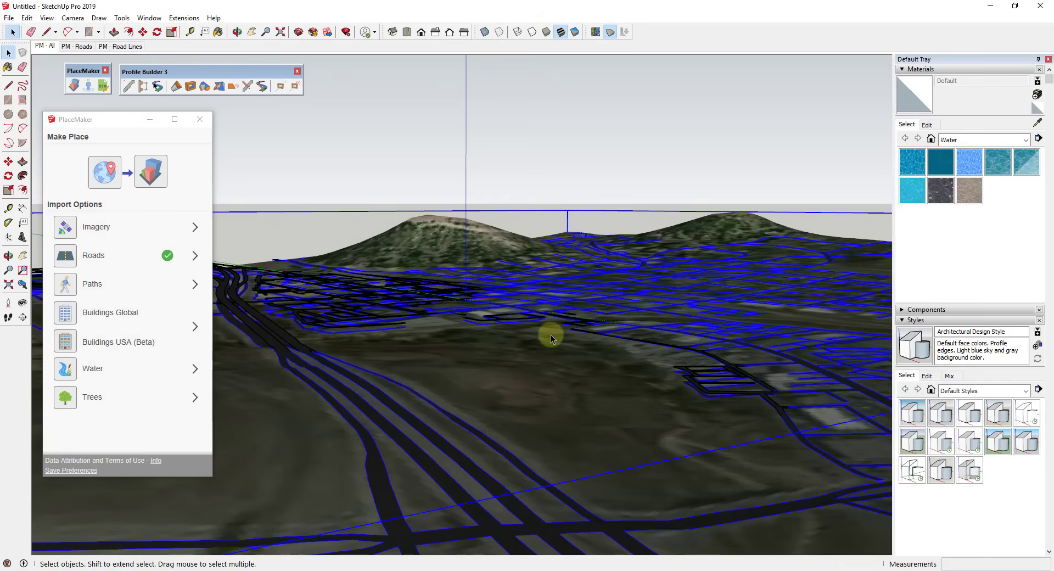
middle_click_drag(550, 338, 522, 329)
scroll(323, 333, "up", 2)
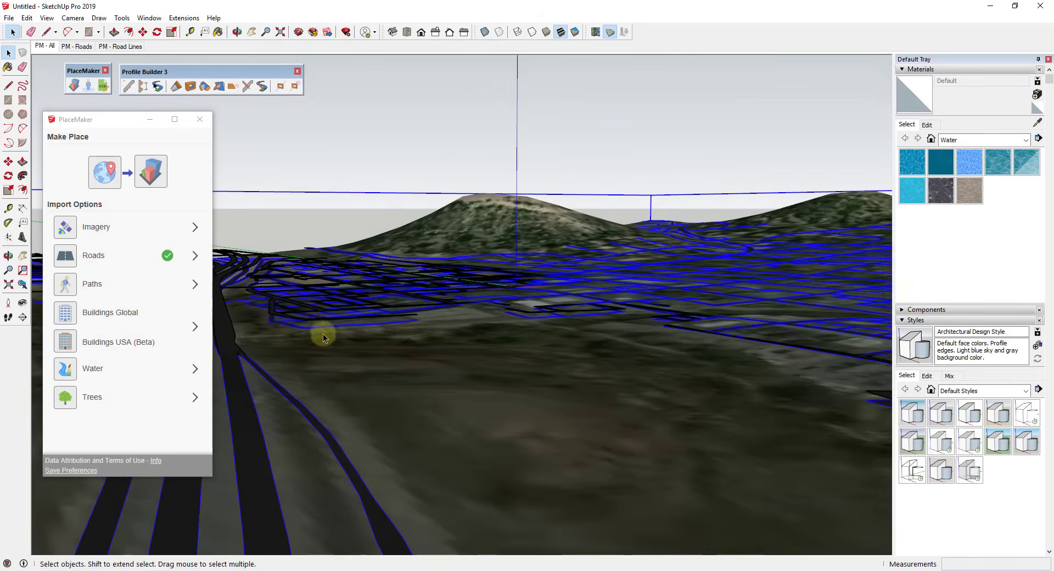
Hide the separate road lines group overlapping the roads merged into the terrain
scroll(269, 312, "up", 2)
left_click(268, 307)
scroll(493, 285, "down", 3)
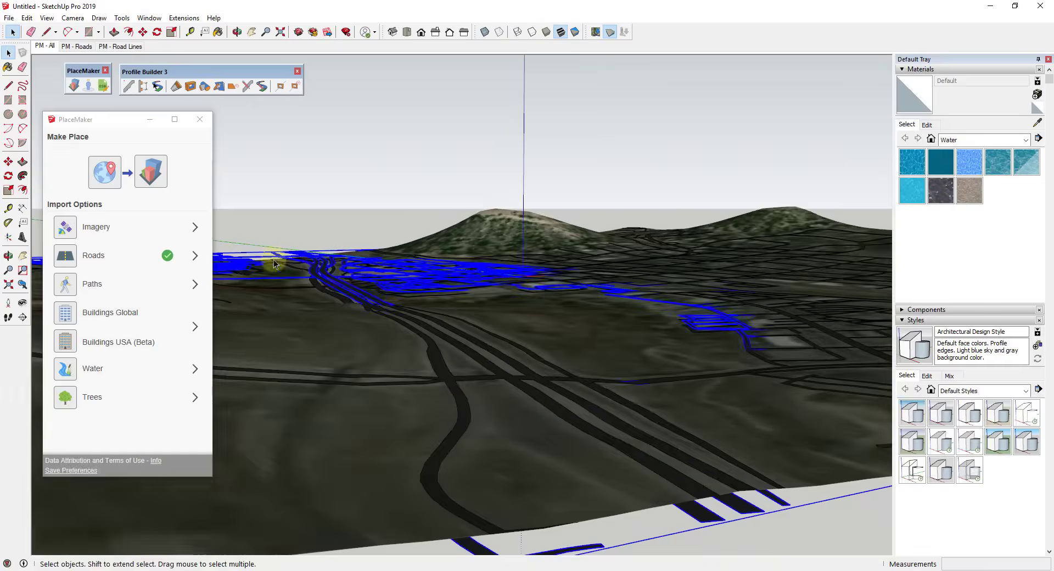
scroll(273, 264, "up", 3)
middle_click_drag(359, 255, 329, 313)
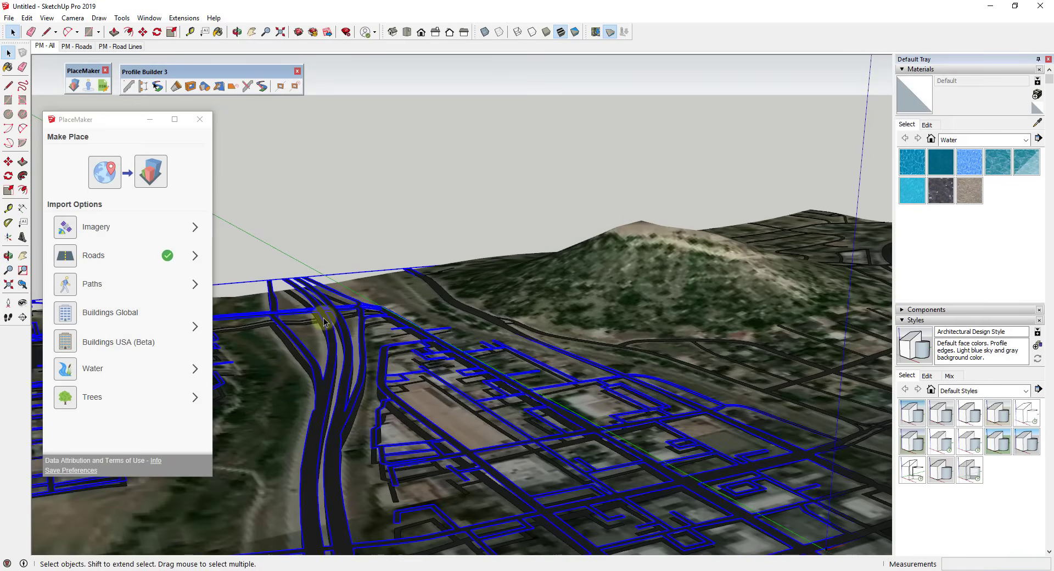
right_click(350, 347)
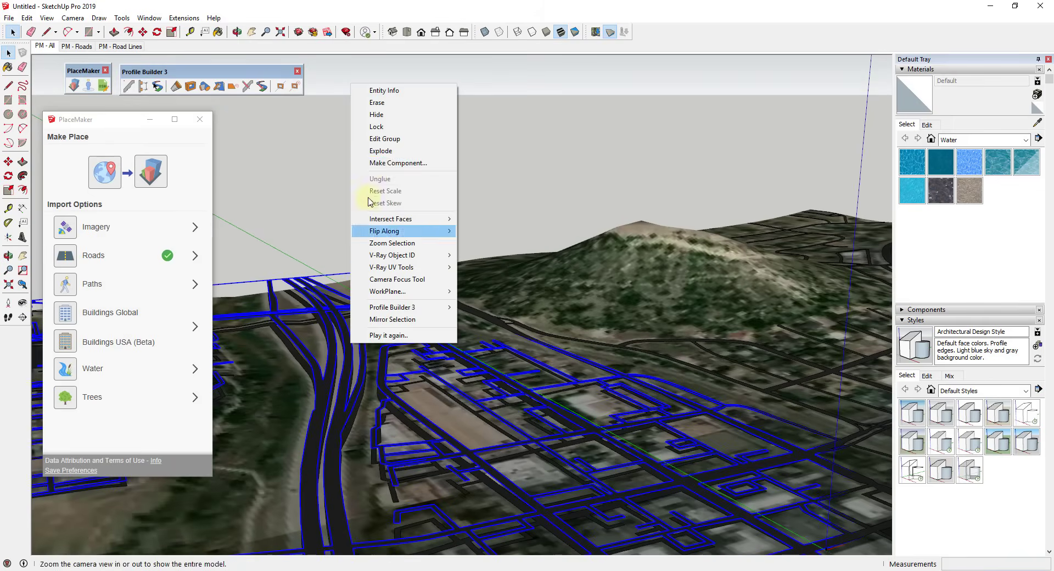
left_click(393, 118)
middle_click_drag(380, 239, 510, 336)
key("ctrl+z")
Import the paths onto the selected terrain with Merge with Surface enabled
middle_click_drag(434, 394, 473, 420)
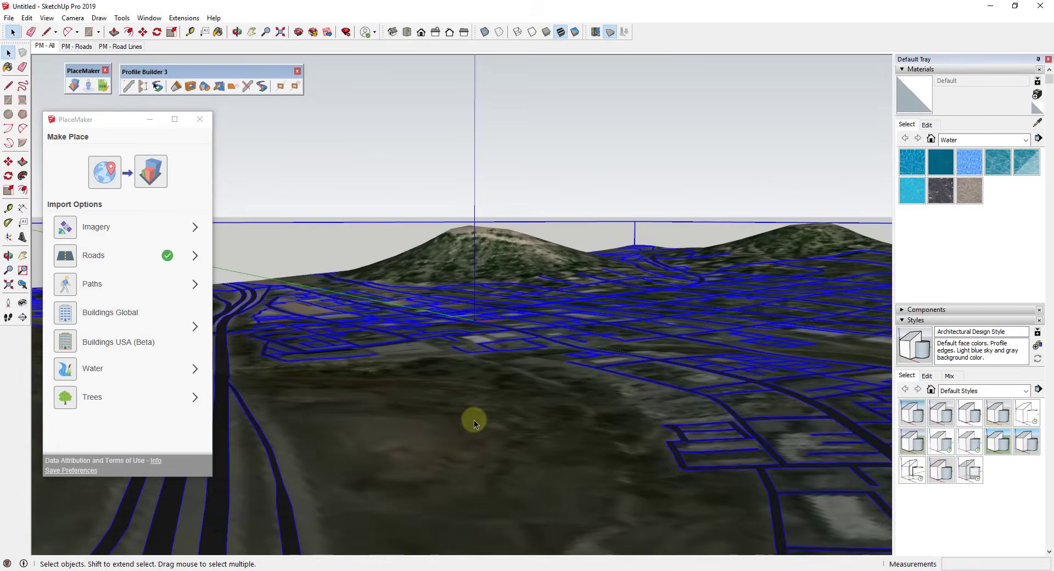
left_click(199, 286)
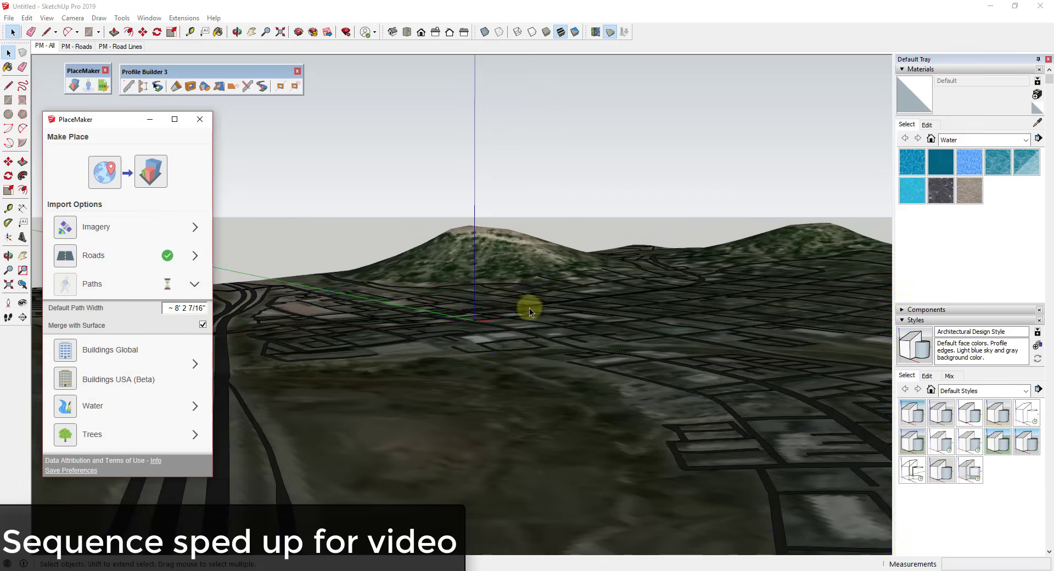
middle_click_drag(530, 307, 543, 433)
Examine the imported paths winding over the hill and through town, and their single-line layout in the PM - Path Lines scene
scroll(549, 469, "up", 5)
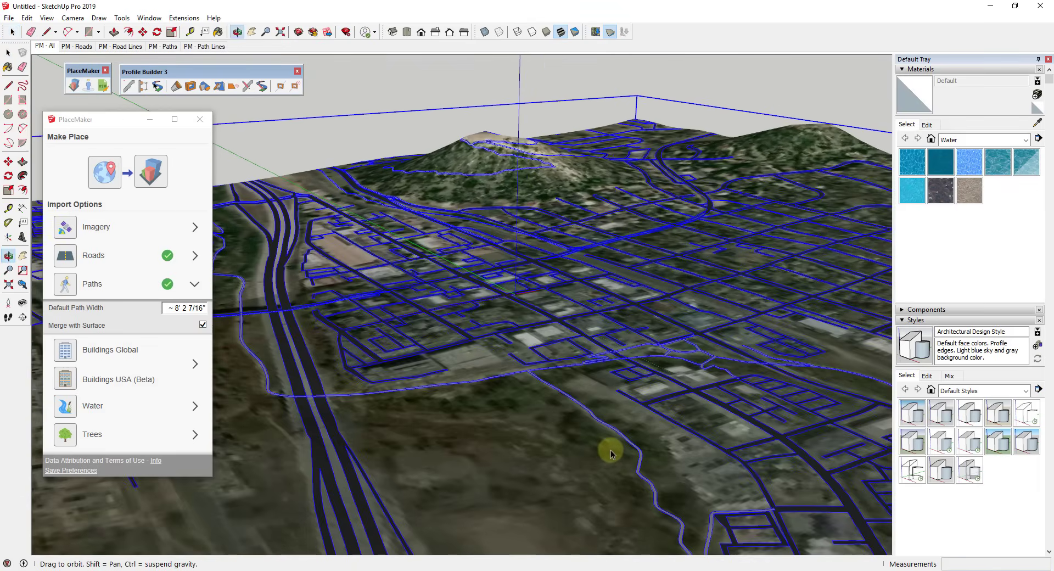
middle_click_drag(611, 453, 571, 456)
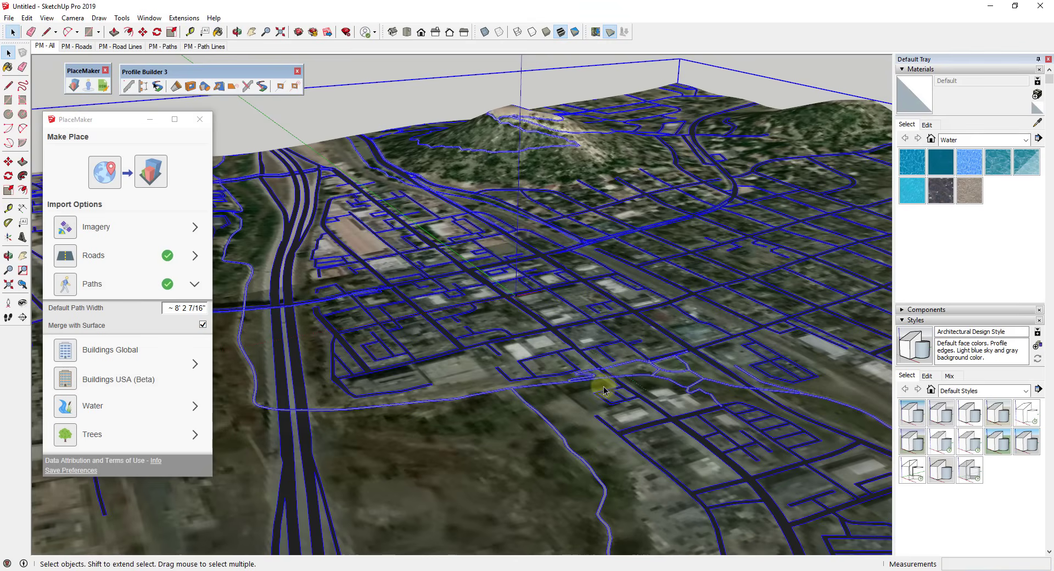
scroll(506, 108, "up", 5)
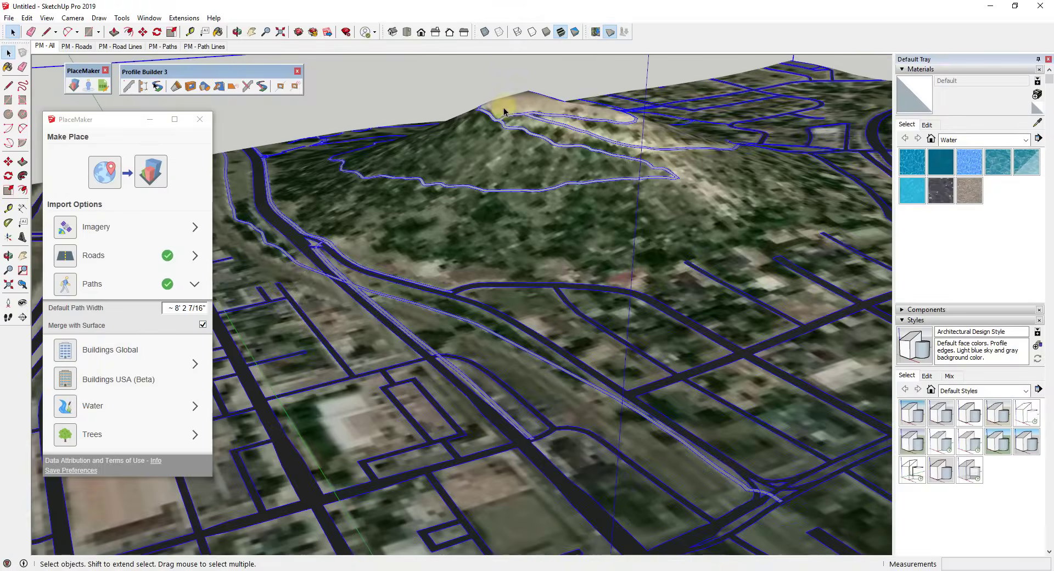
middle_click_drag(508, 108, 647, 131)
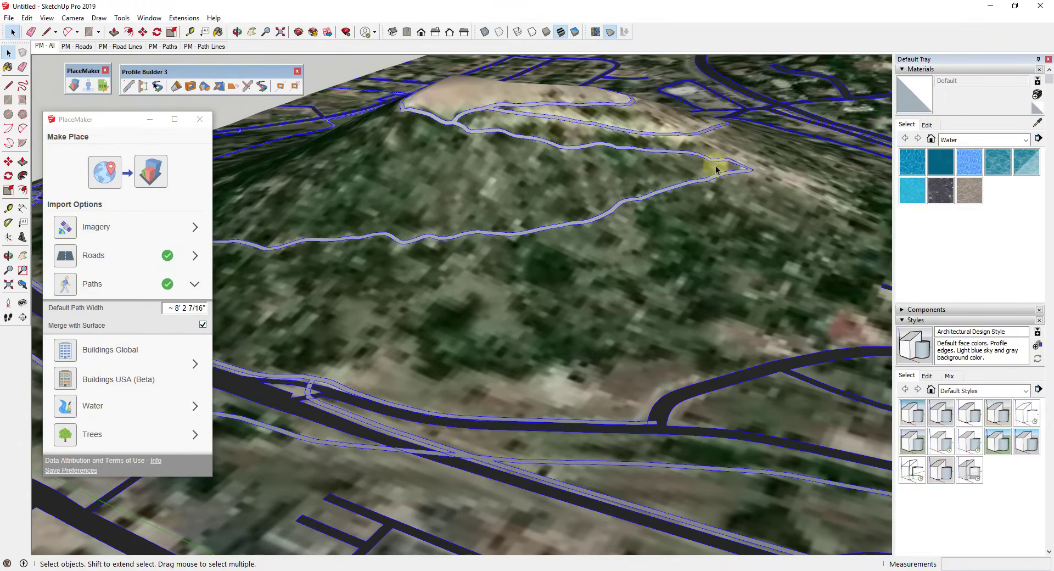
scroll(715, 169, "down", 5)
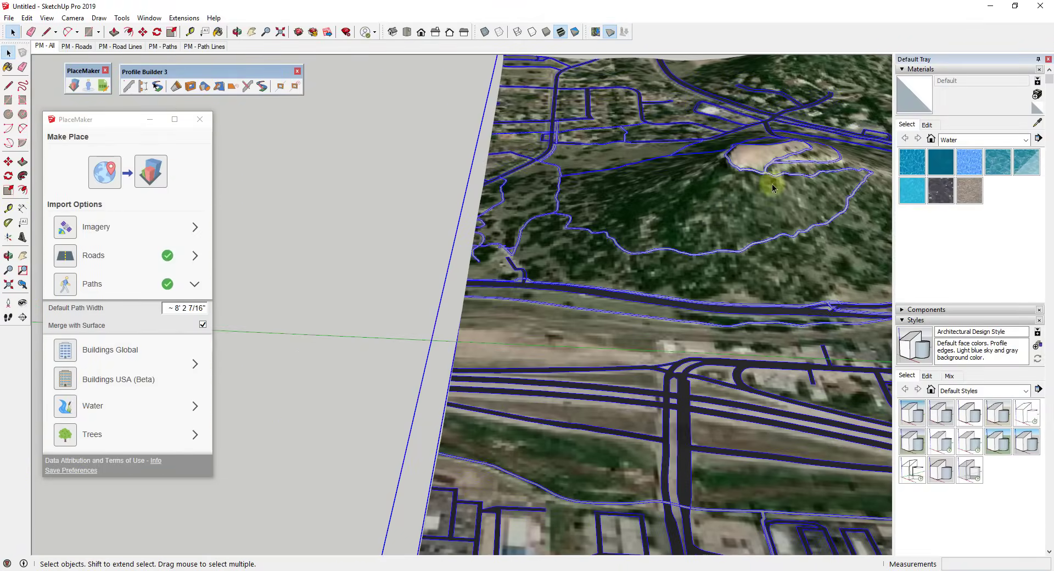
middle_click_drag(772, 188, 410, 258)
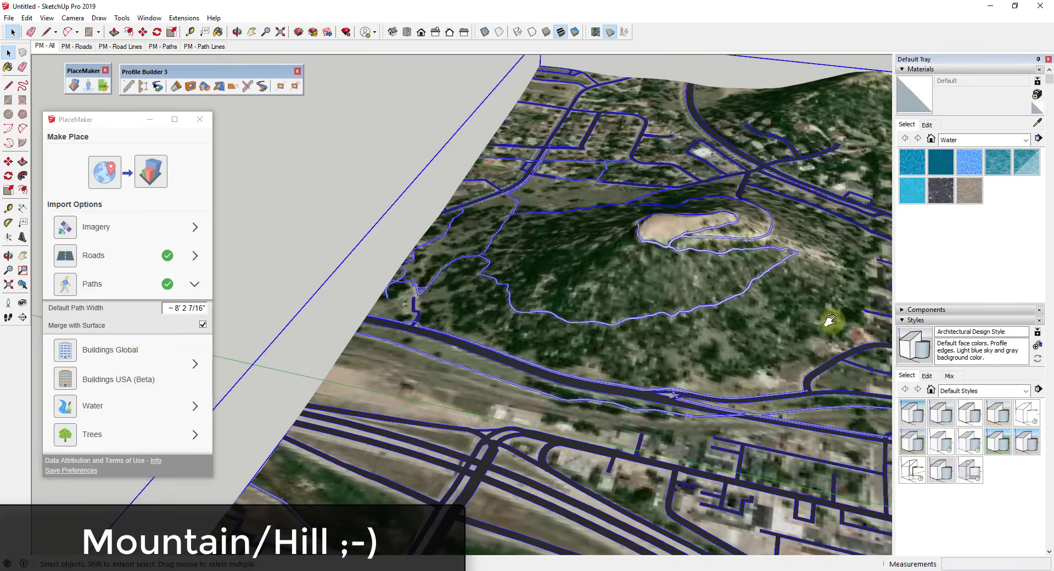
middle_click_drag(831, 316, 467, 327)
scroll(521, 226, "down", 3)
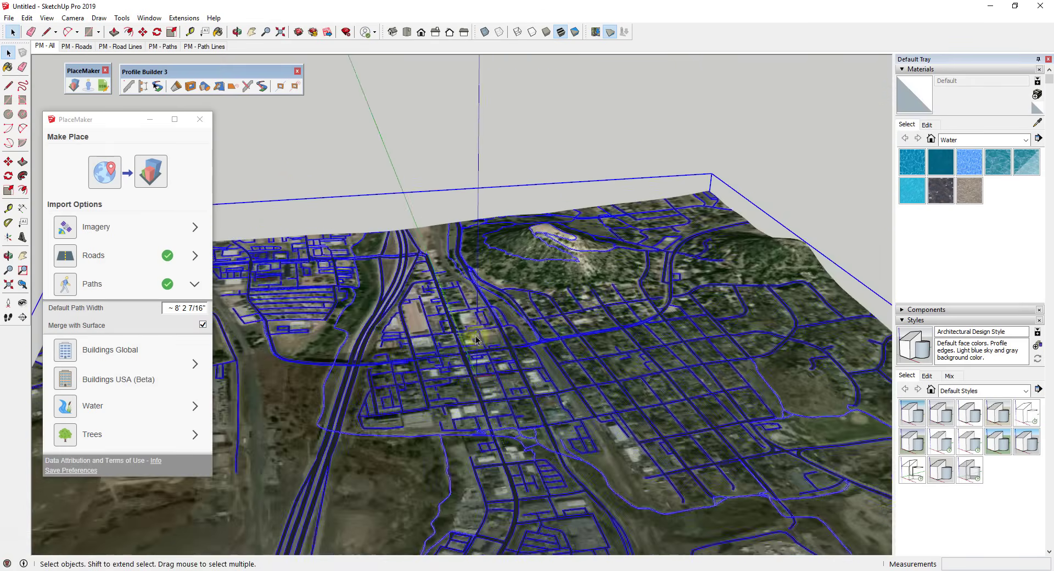
scroll(472, 334, "up", 2)
left_click(205, 46)
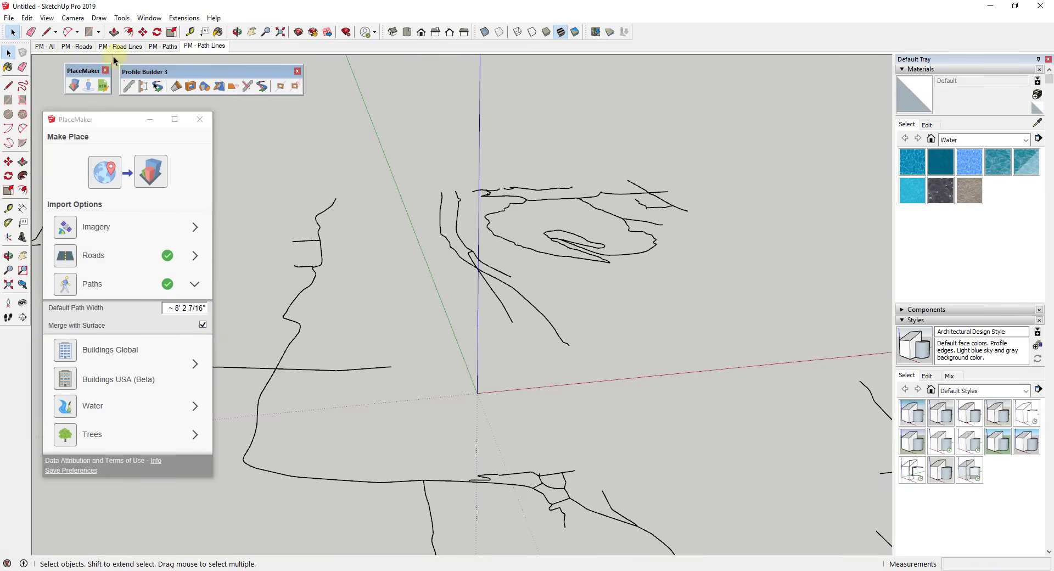
Return to the PM - All scene and hide the path lines group above the terrain
left_click(39, 46)
mouse_move(337, 319)
middle_mouse_down()
mouse_move(353, 317)
mouse_move(438, 245)
mouse_move(329, 307)
middle_mouse_up()
right_click(302, 330)
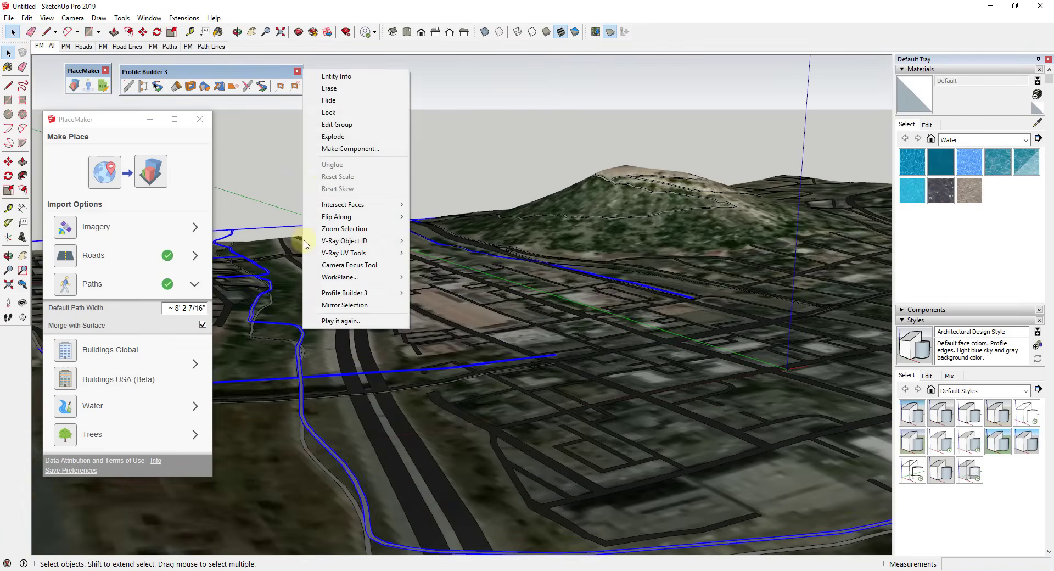
left_click(336, 102)
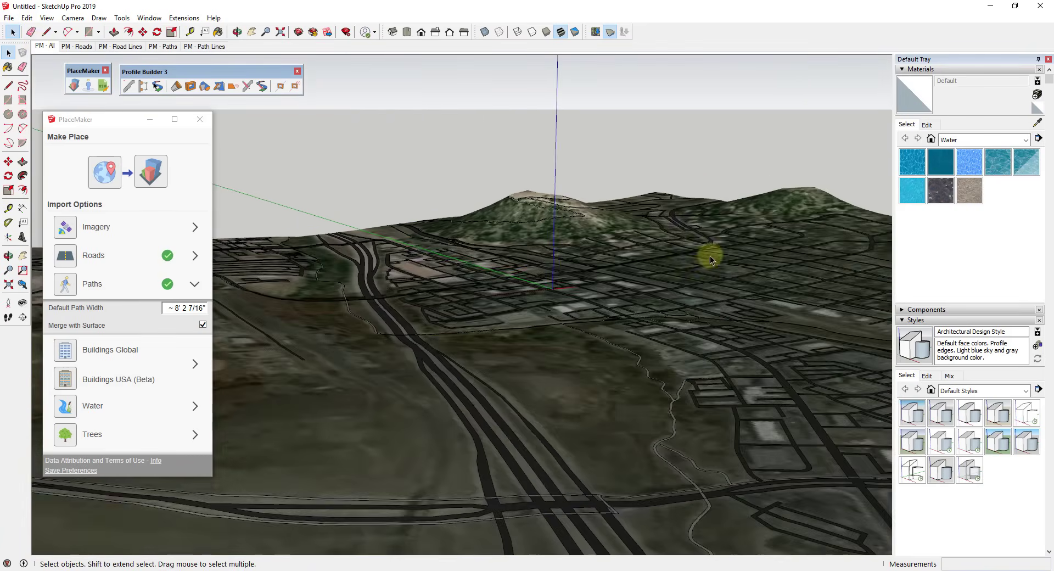
middle_click_drag(710, 256, 617, 309)
scroll(565, 269, "down", 4)
middle_click_drag(512, 307, 546, 288)
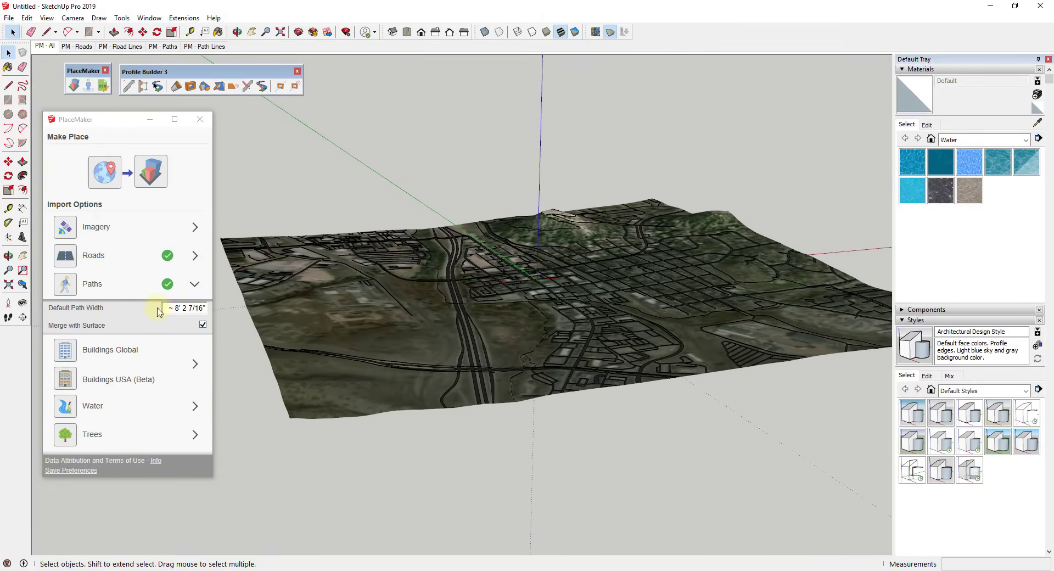
Select the terrain with its merged roads and paths, and show the PlaceMaker building import options
left_click(193, 285)
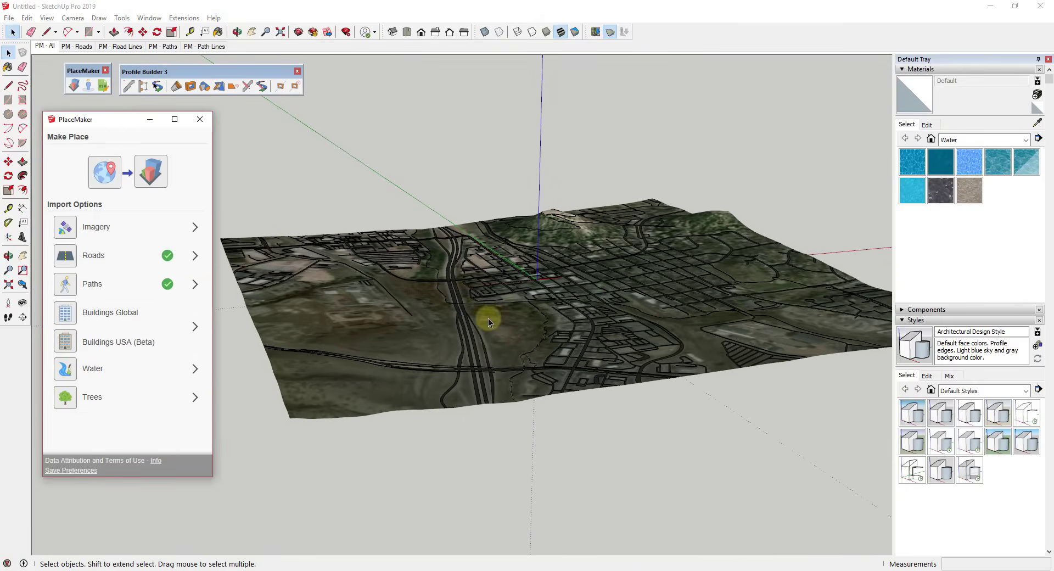
left_click(518, 346)
scroll(527, 347, "up", 3)
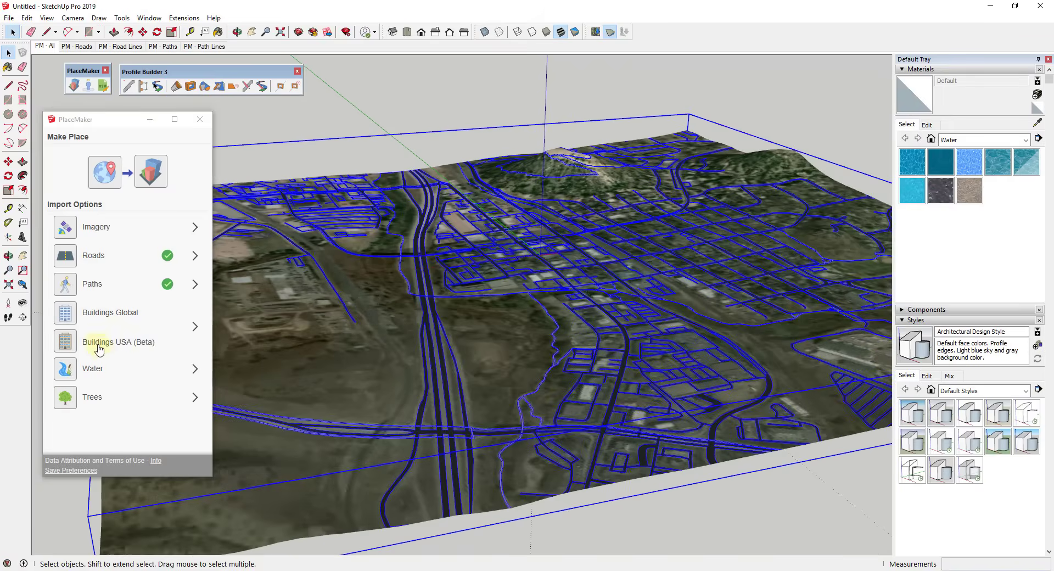
left_click(195, 325)
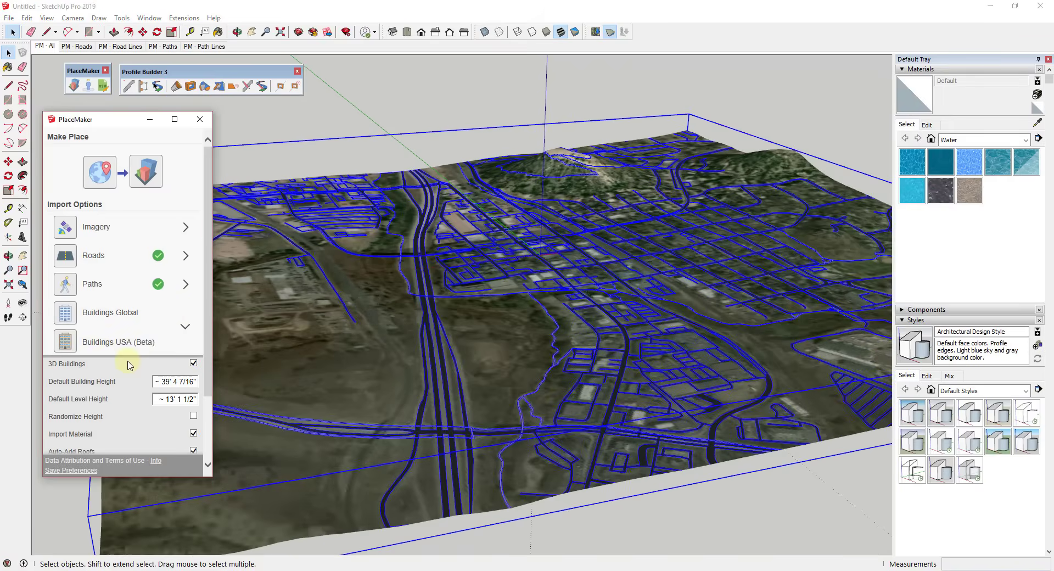
scroll(131, 374, "down", 3)
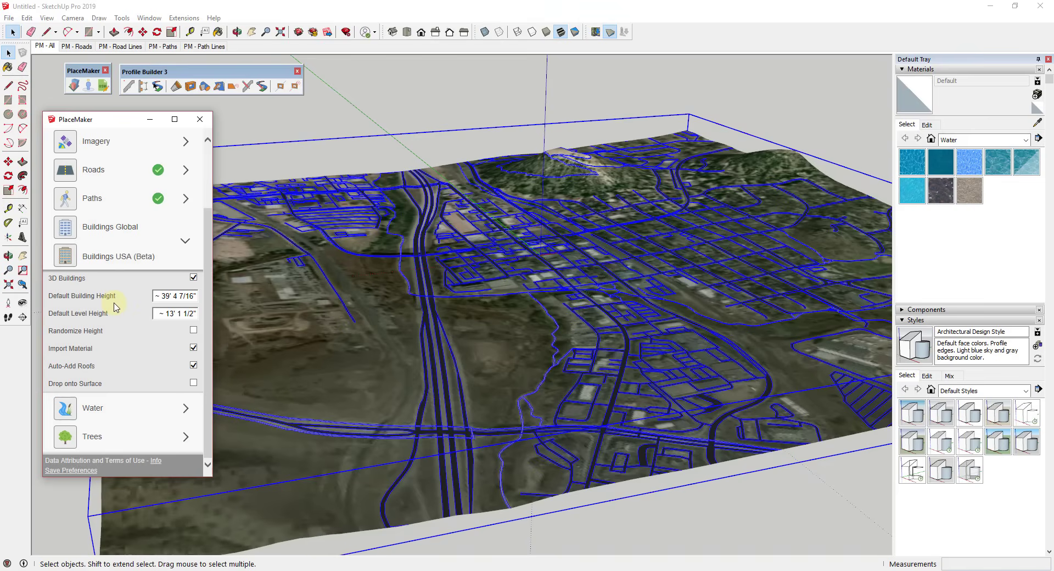
mouse_move(92, 296)
scroll(462, 318, "up", 2)
scroll(645, 330, "up", 2)
scroll(610, 325, "down", 2)
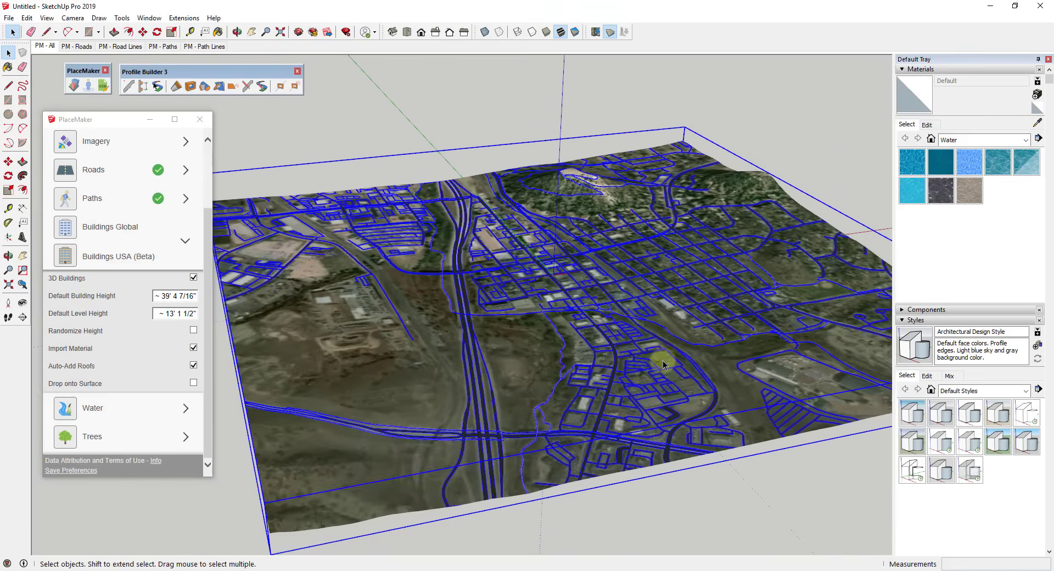
scroll(683, 366, "up", 1)
scroll(609, 319, "down", 1)
scroll(658, 313, "up", 1)
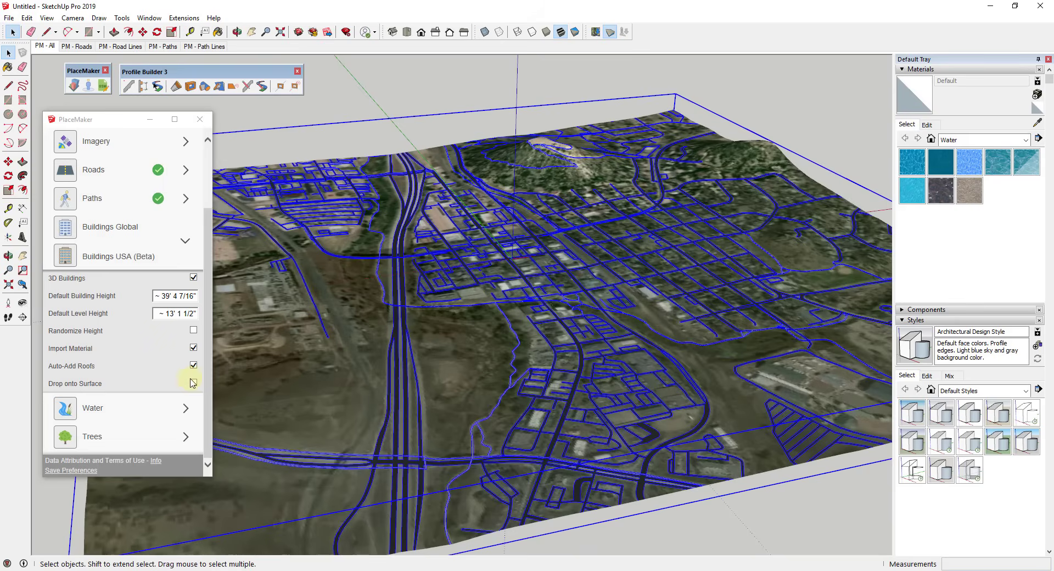
Enable Drop onto Surface for buildings and import Buildings USA (Beta) onto the selected terrain
left_click(194, 383)
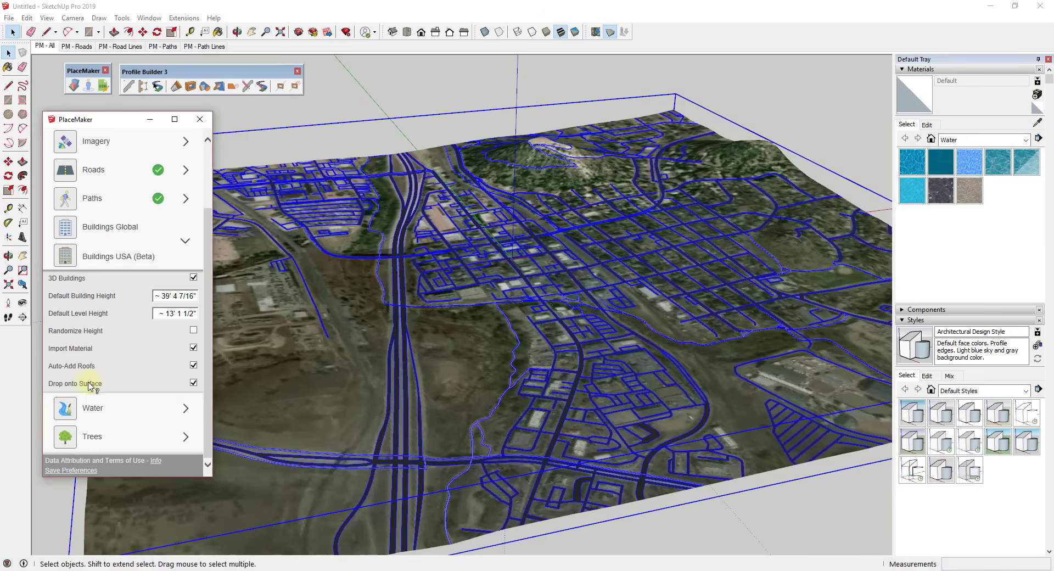
scroll(602, 286, "up", 2)
middle_click_drag(610, 282, 639, 272)
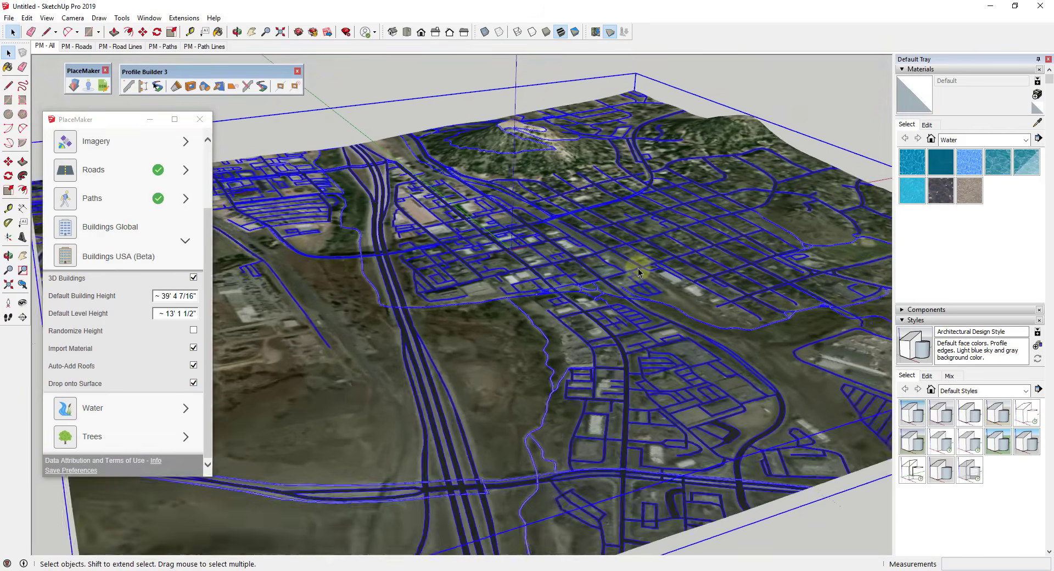
scroll(638, 272, "down", 5)
scroll(562, 258, "up", 5)
middle_click_drag(575, 371, 372, 360)
left_click(62, 260)
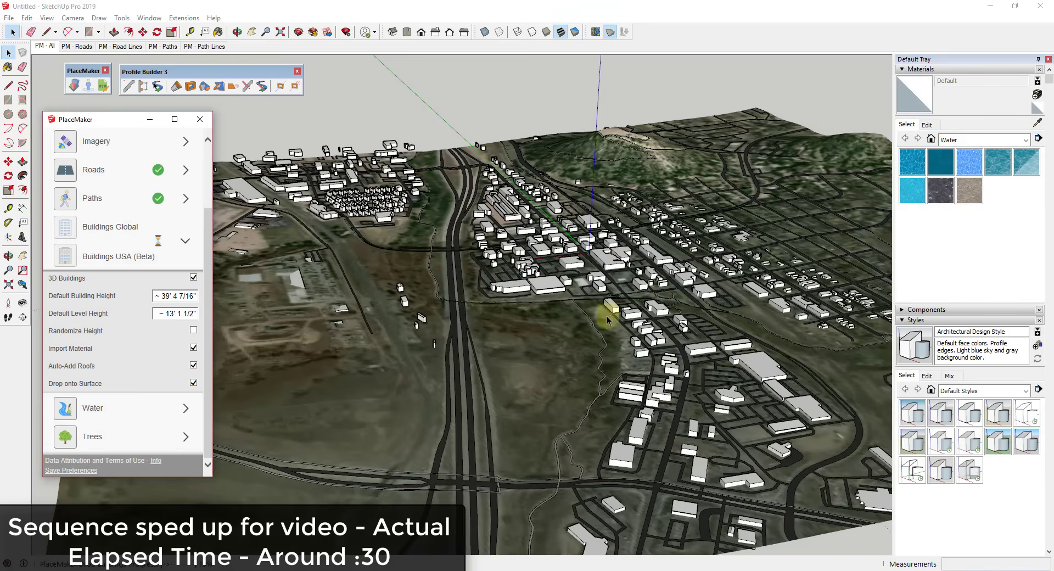
Inspect from several angles how the imported 3D buildings sit on the terrain across the town and hillsides
middle_click_drag(574, 305, 513, 247)
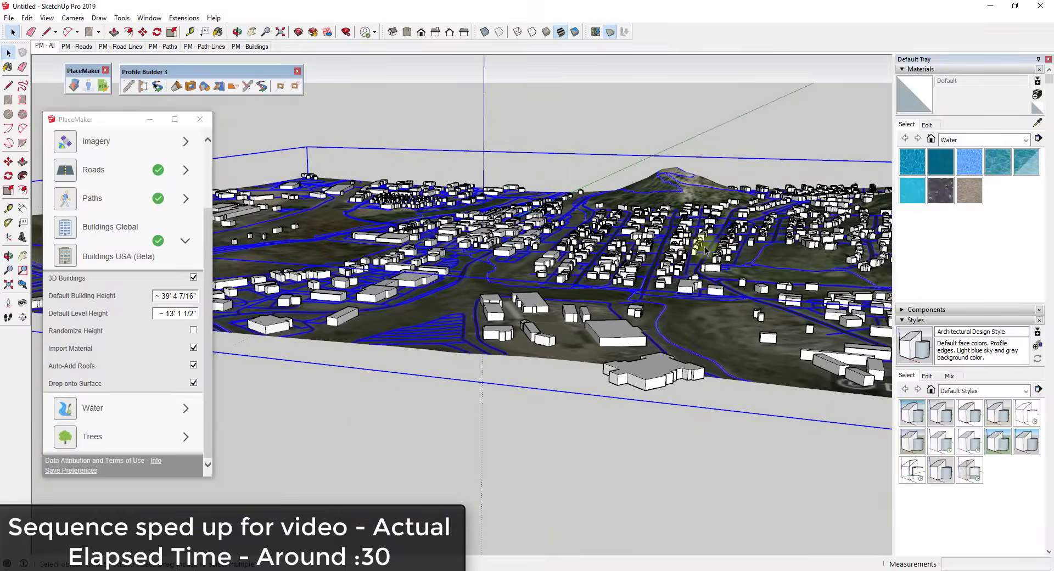
middle_click_drag(705, 250, 571, 293)
scroll(759, 259, "down", 2)
scroll(724, 304, "up", 3)
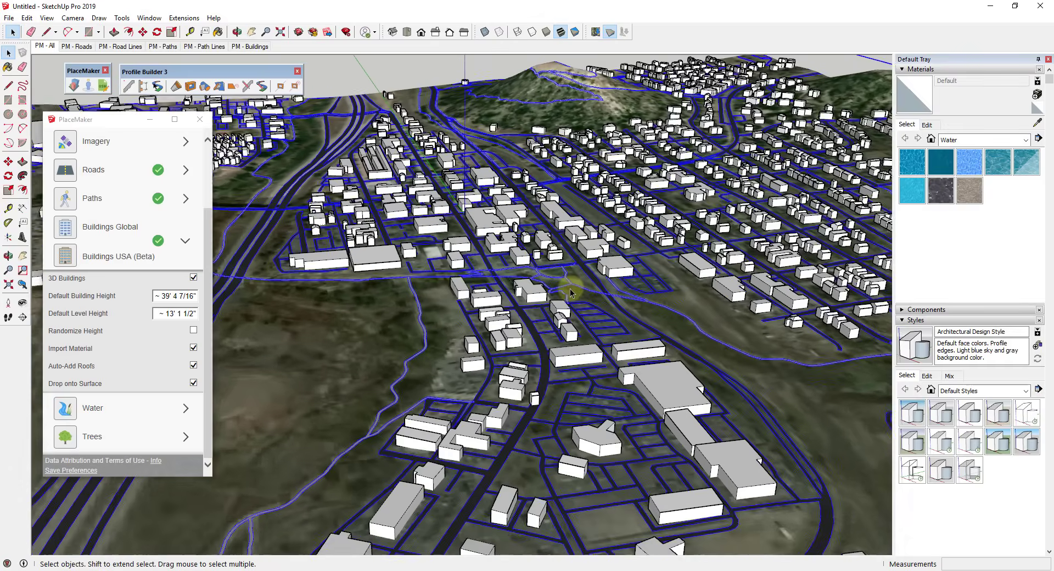
scroll(645, 285, "down", 2)
middle_click_drag(645, 286, 650, 274)
scroll(843, 314, "down", 1)
scroll(767, 302, "up", 2)
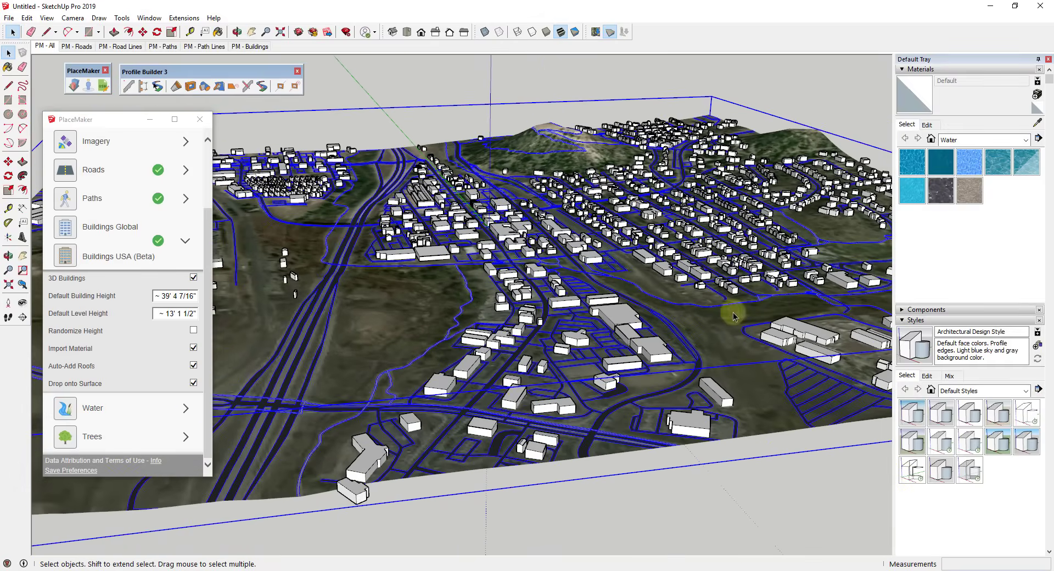
middle_click_drag(733, 315, 687, 299)
Try to import the water features with Drop onto Surface enabled
left_click(184, 406)
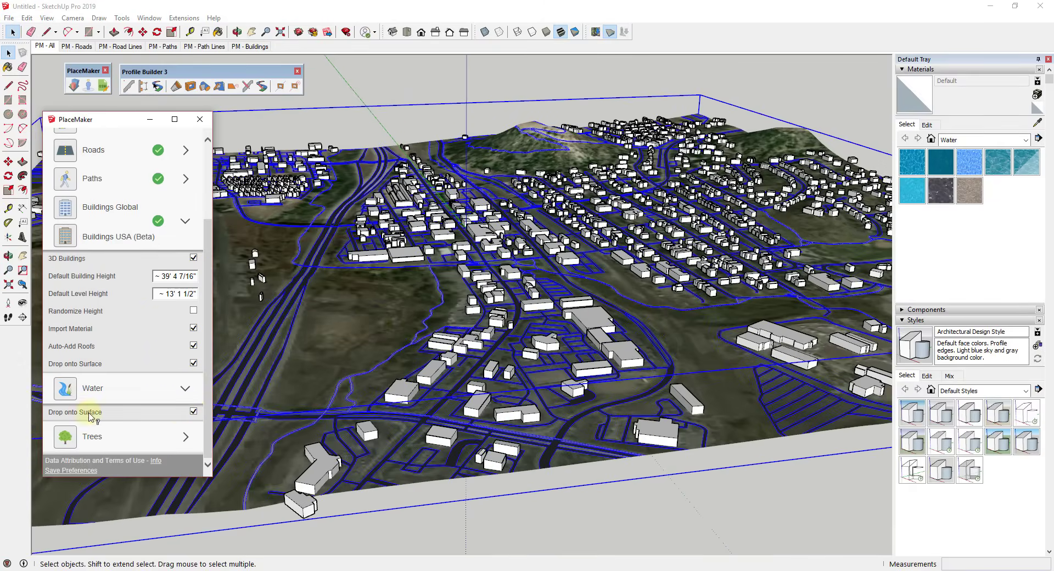
left_click(67, 391)
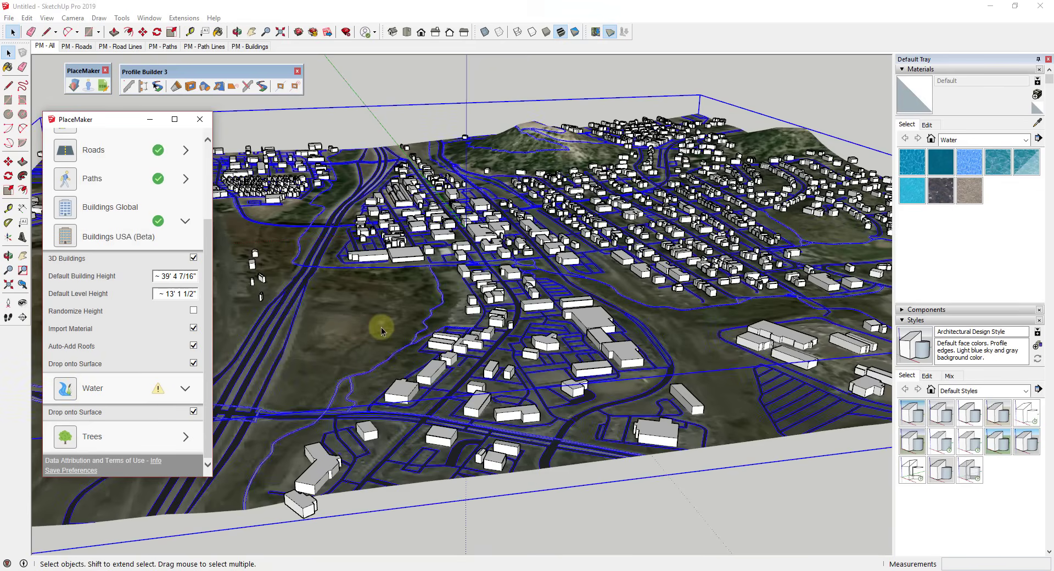
middle_click_drag(370, 317, 473, 307)
Import the trees from the PlaceMaker tree library with Drop onto Surface enabled
left_click(164, 398)
left_click(164, 399)
left_click(163, 431)
left_click(59, 349)
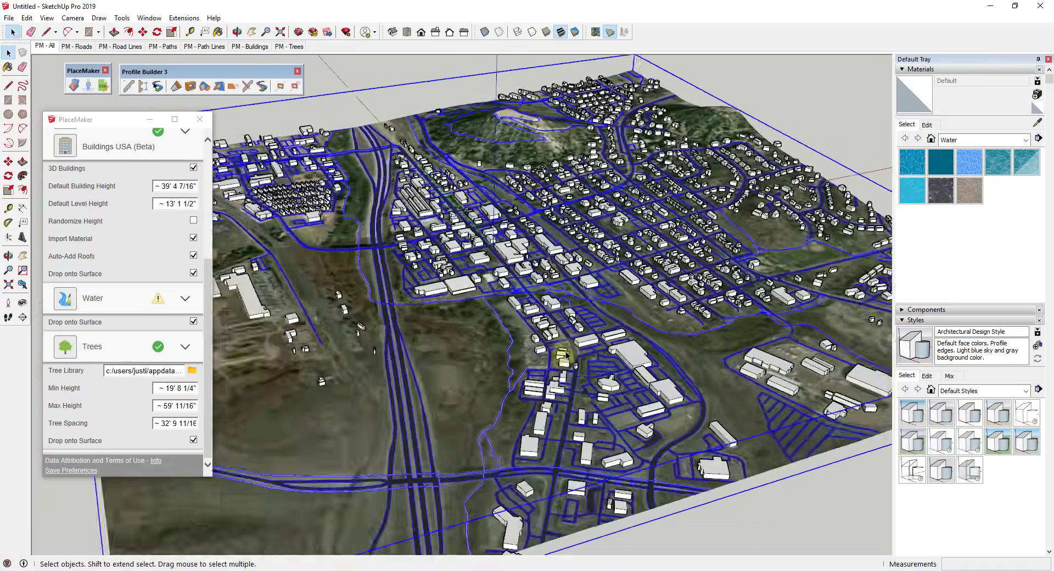
Examine from several angles where the imported trees sit among the buildings, roads and paths across the town
middle_click_drag(566, 356, 713, 307)
scroll(633, 315, "up", 3)
scroll(713, 307, "down", 10)
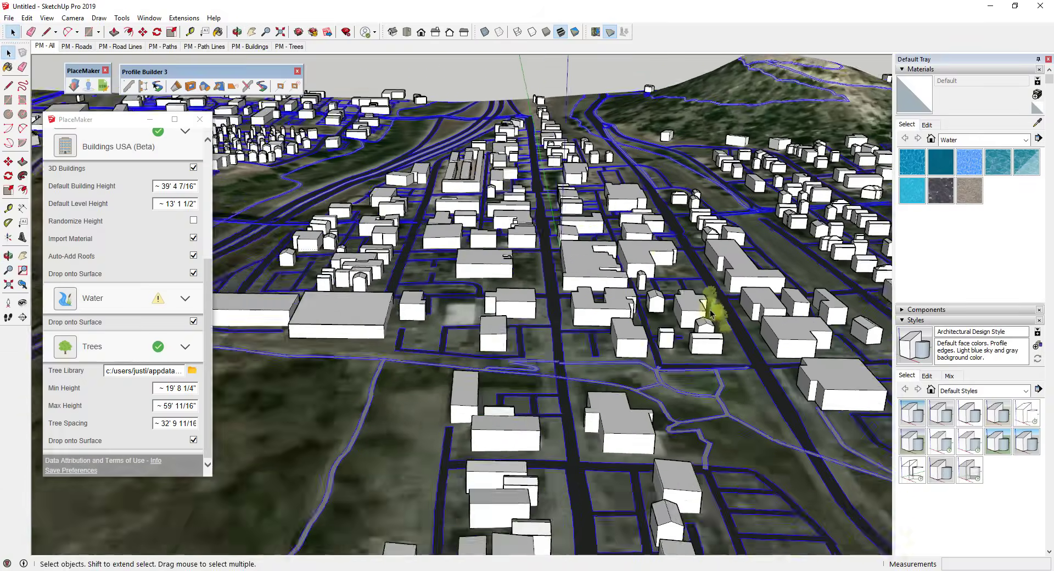
scroll(661, 355, "up", 10)
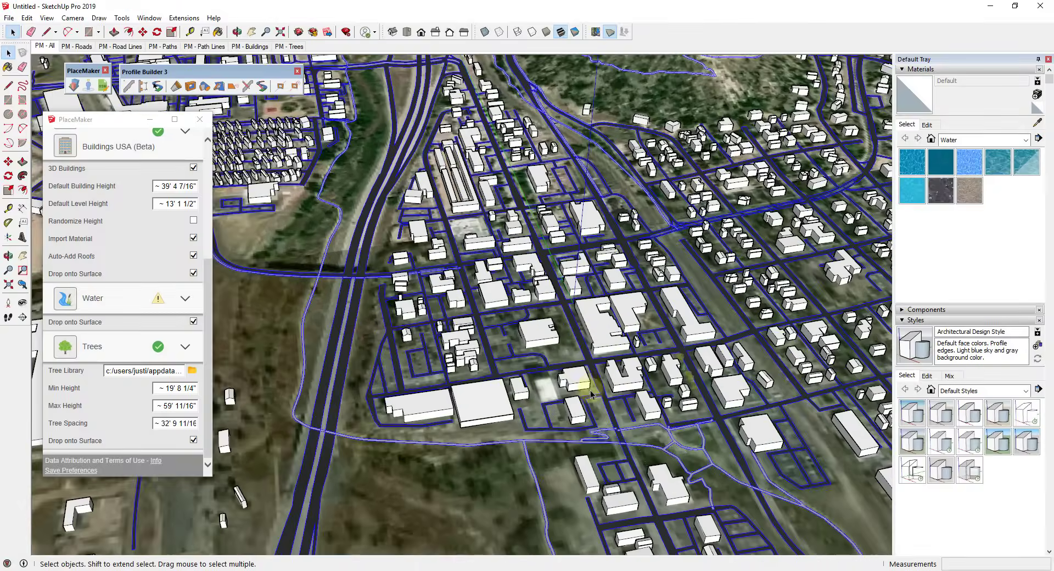
middle_click_drag(590, 390, 598, 333)
scroll(610, 335, "up", 3)
middle_click_drag(560, 306, 686, 289)
middle_click_drag(708, 341, 603, 351)
scroll(510, 365, "down", 10)
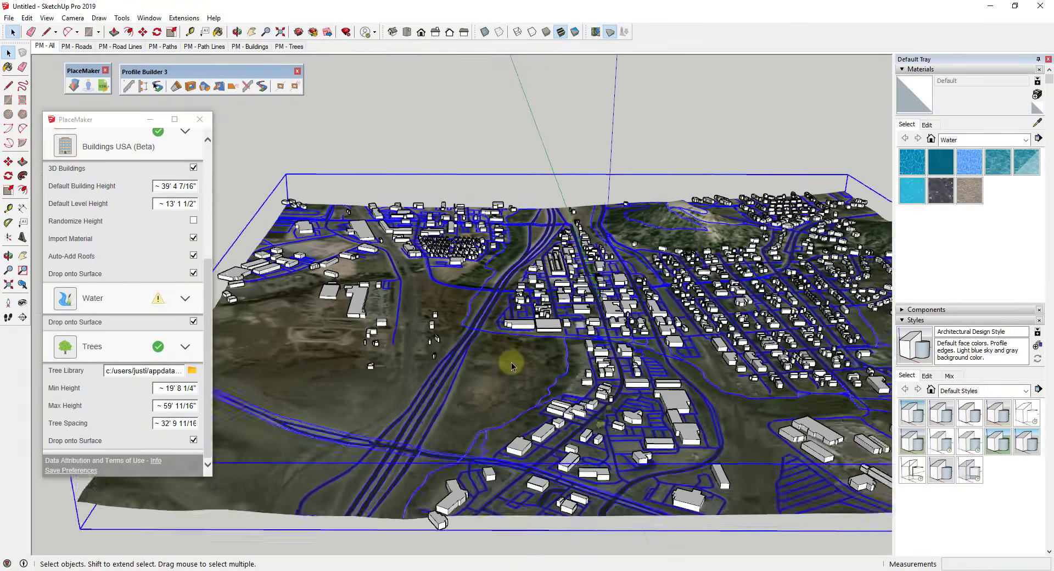
scroll(838, 364, "up", 2)
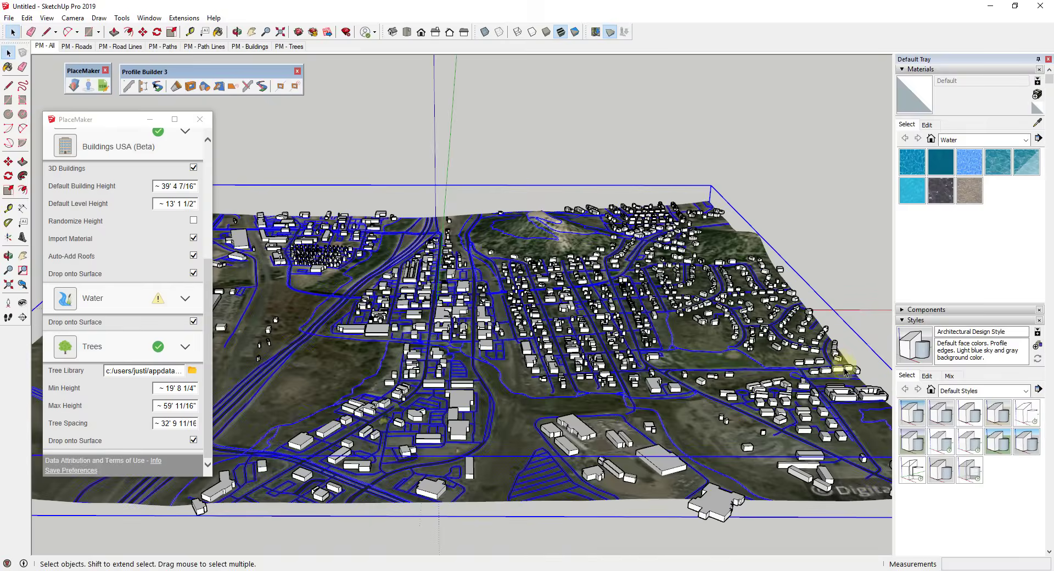
scroll(843, 371, "down", 2)
scroll(472, 423, "up", 4)
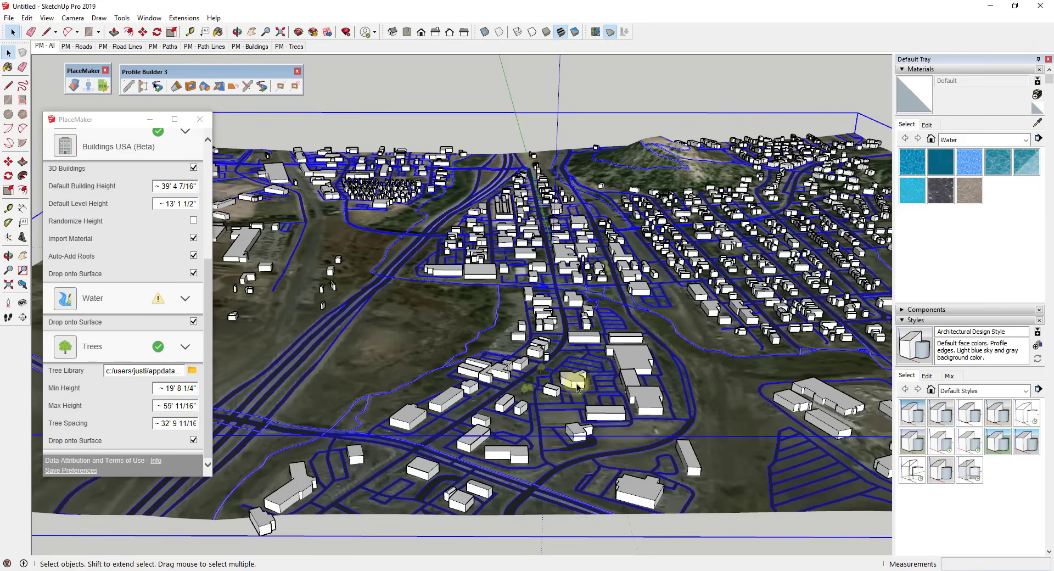
Collapse the Trees and Buildings import options to shorten the list of importable data
left_click(187, 346)
left_click(186, 346)
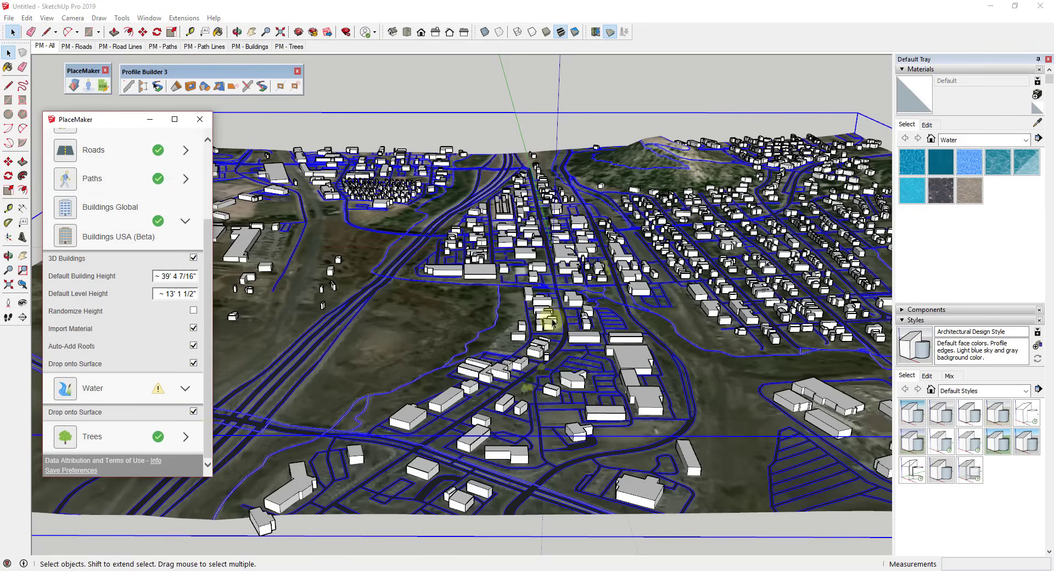
scroll(100, 281, "up", 3)
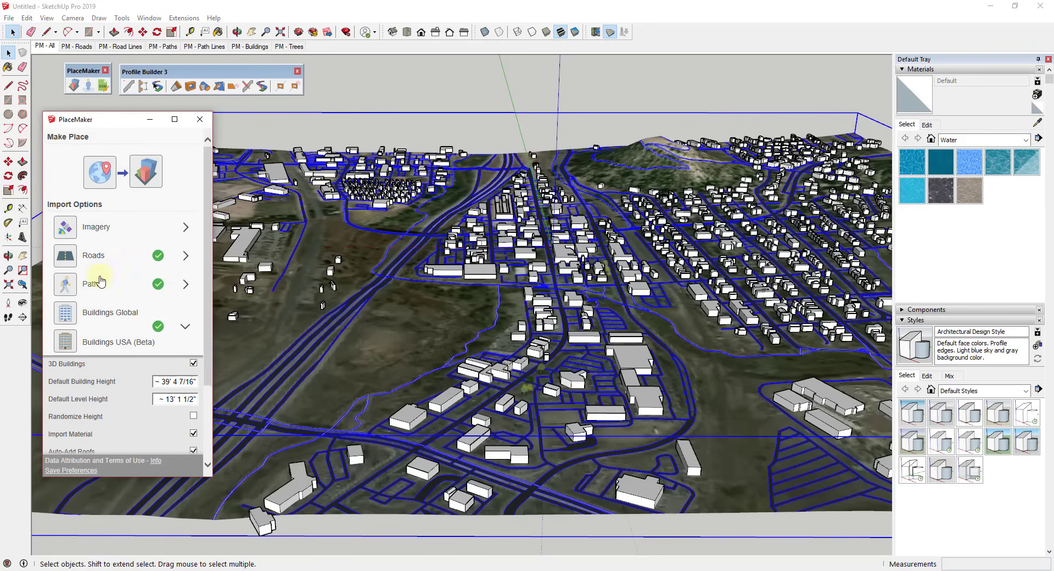
left_click(191, 331)
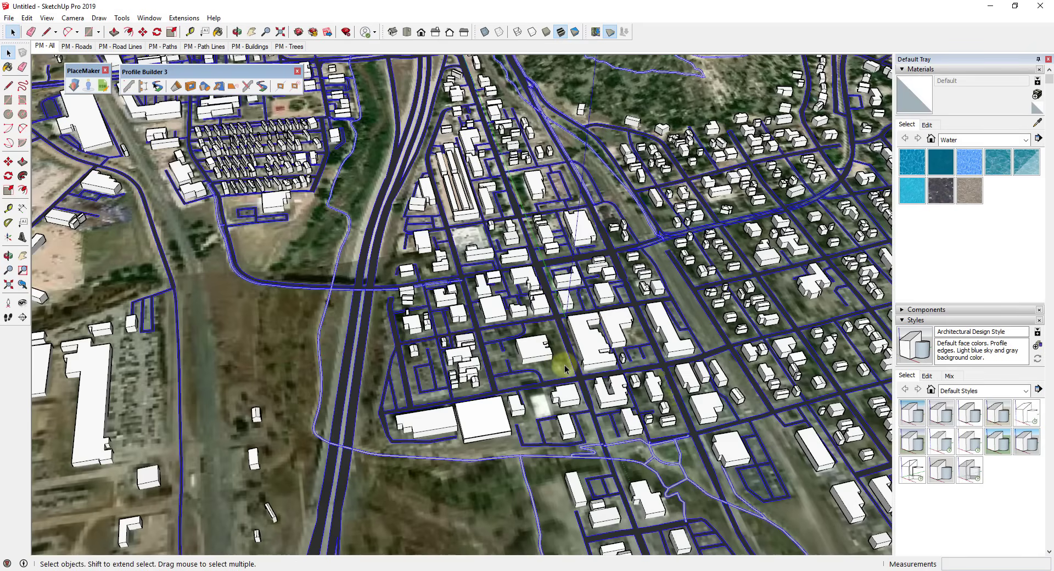
Hide the PM - Buildings and PM - Roads layers to clear the terrain around the downtown blocks
middle_click_drag(566, 369, 632, 357)
middle_click_drag(662, 400, 490, 315)
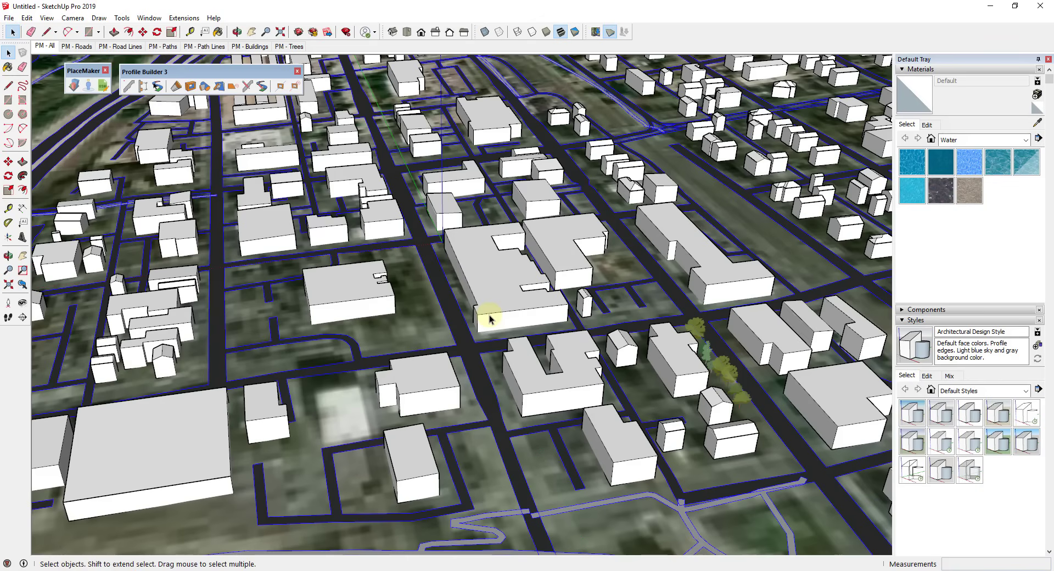
scroll(362, 364, "down", 2)
middle_click_drag(419, 363, 410, 344)
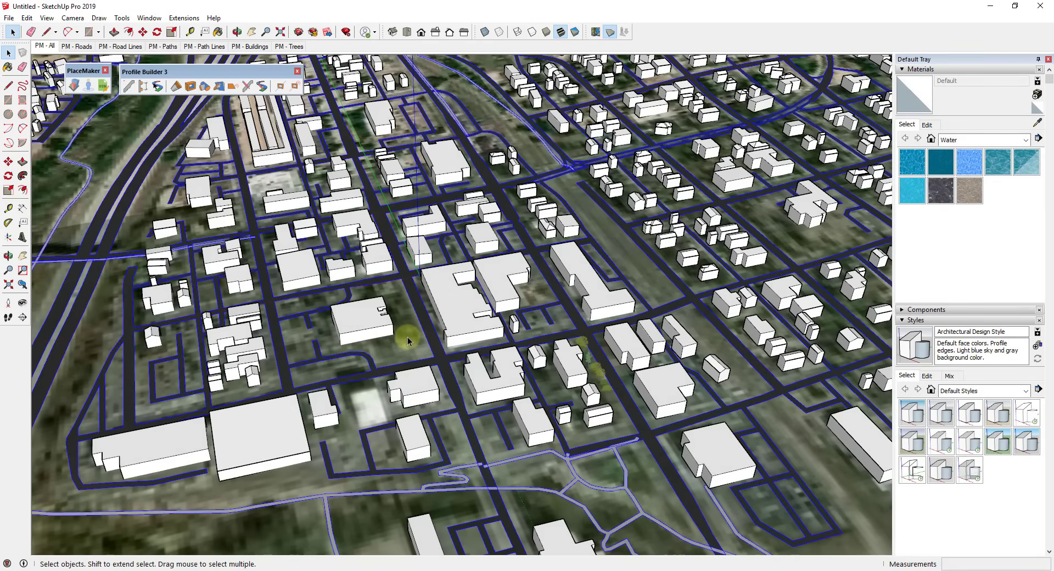
scroll(982, 274, "down", 5)
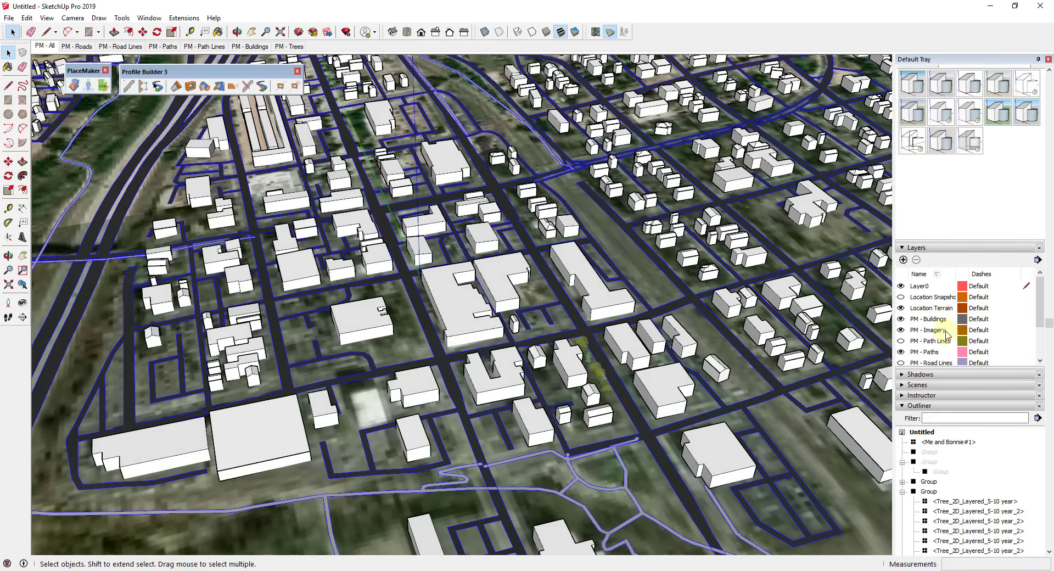
left_click(901, 318)
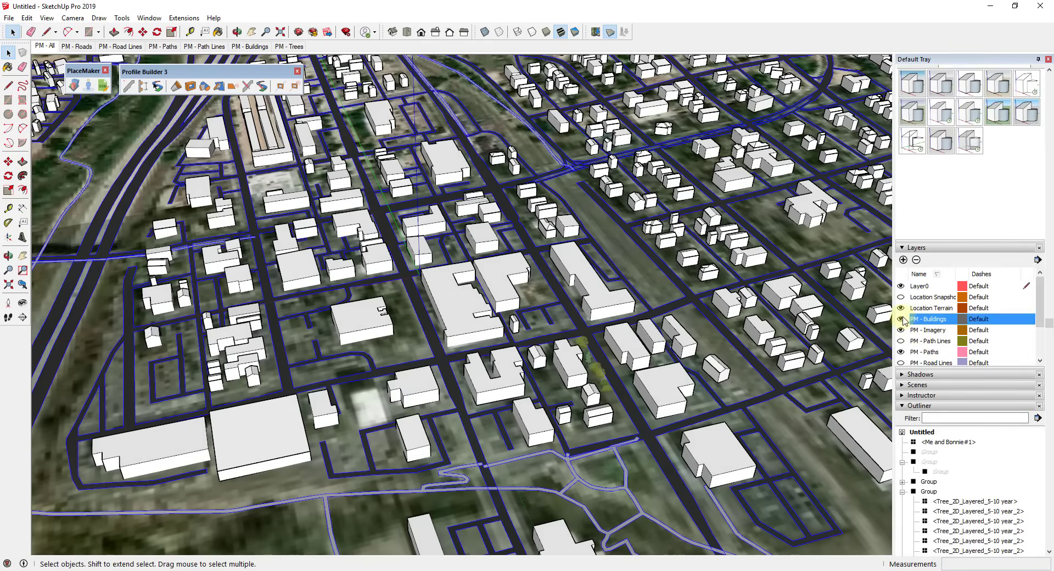
scroll(903, 356, "down", 1)
left_click(900, 342)
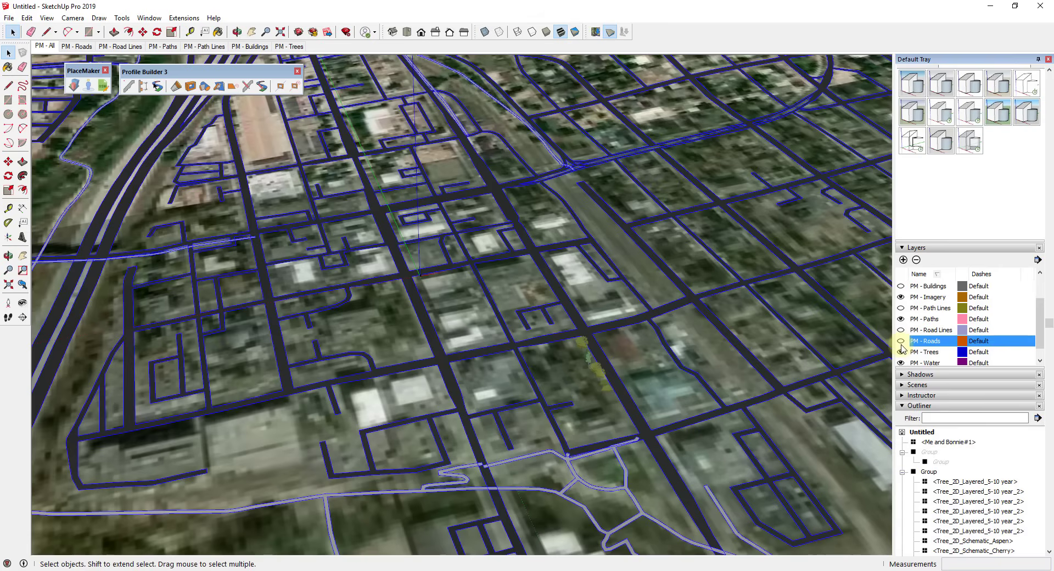
scroll(902, 344, "up", 3)
scroll(906, 337, "down", 4)
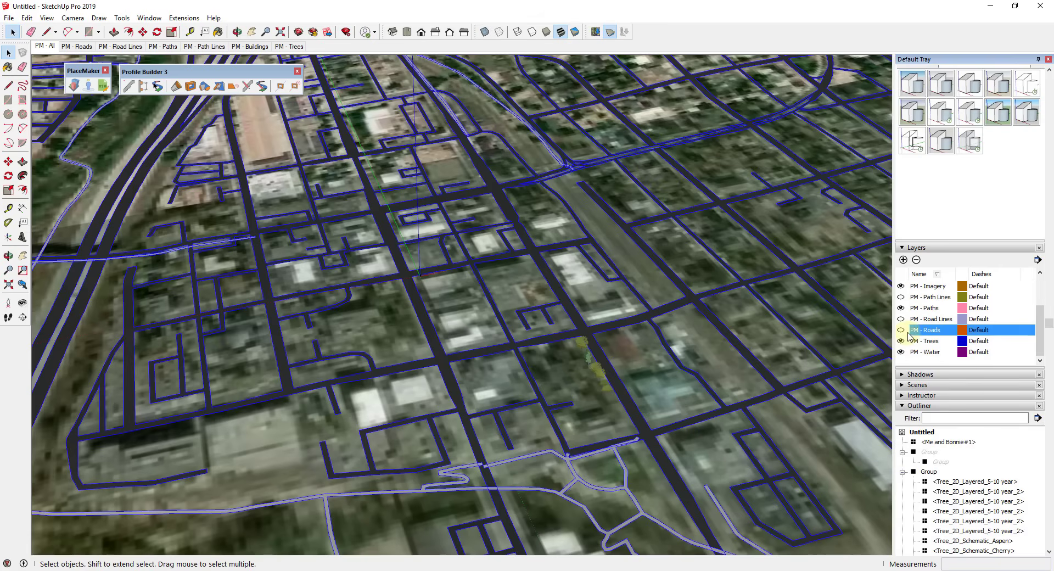
Select the terrain faces of four adjacent downtown blocks and download DigitalGlobe Premium imagery at Max zoom onto them with Paint Selected Surface enabled
left_click(458, 321)
middle_click_drag(441, 318, 465, 304)
scroll(464, 322, "up", 3)
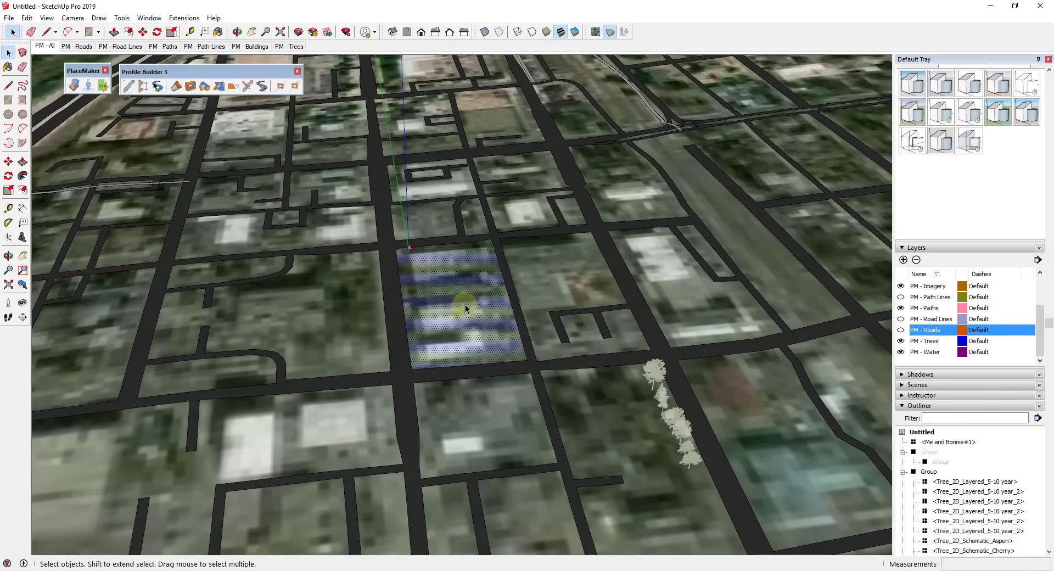
scroll(466, 304, "down", 3)
scroll(494, 294, "up", 1)
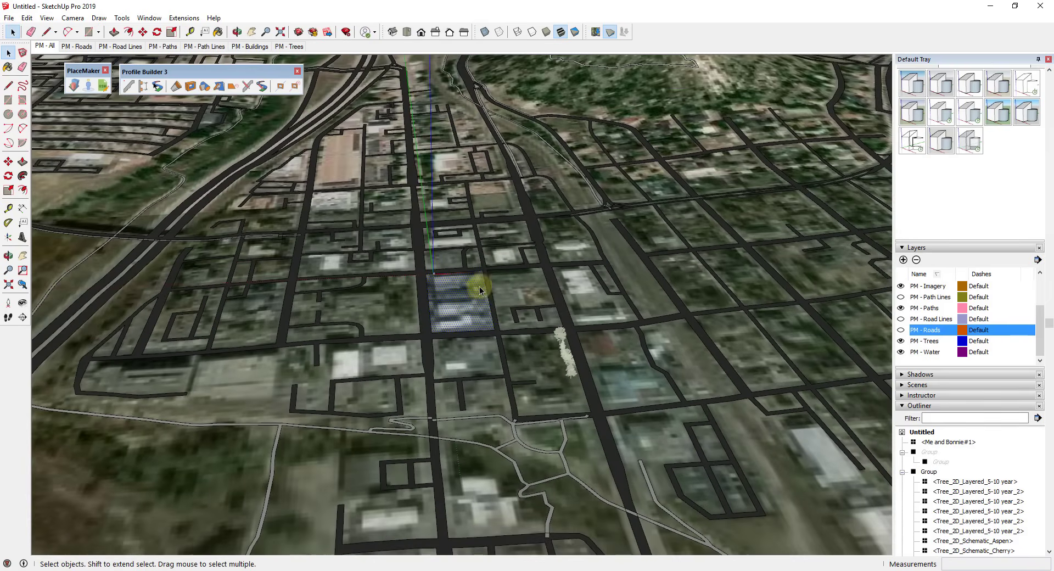
left_click(384, 299)
scroll(387, 302, "up", 2)
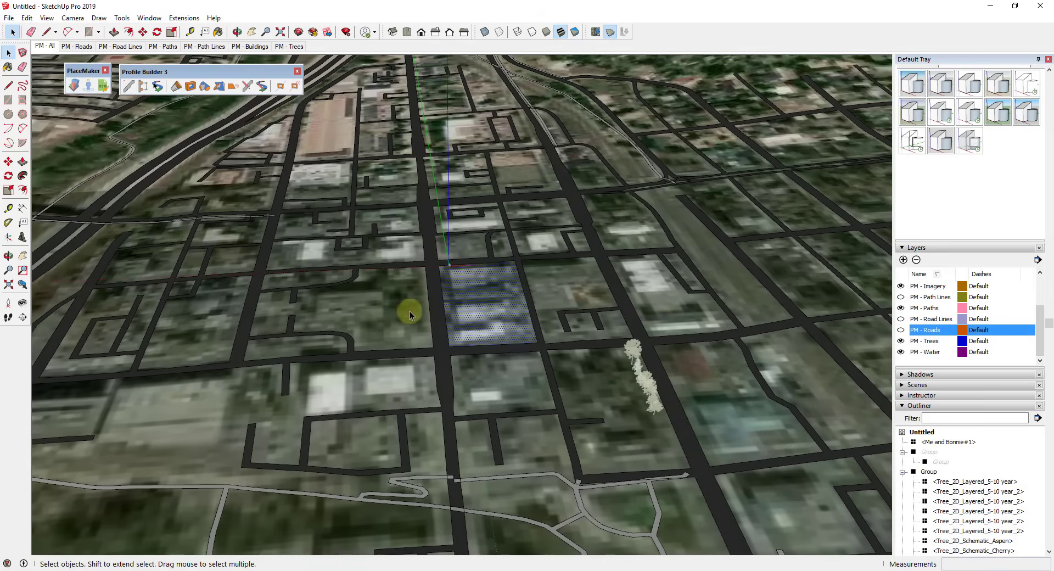
left_click(466, 312, "shift")
left_click(466, 242, "shift")
left_click(401, 247, "shift")
left_click(314, 279, "shift")
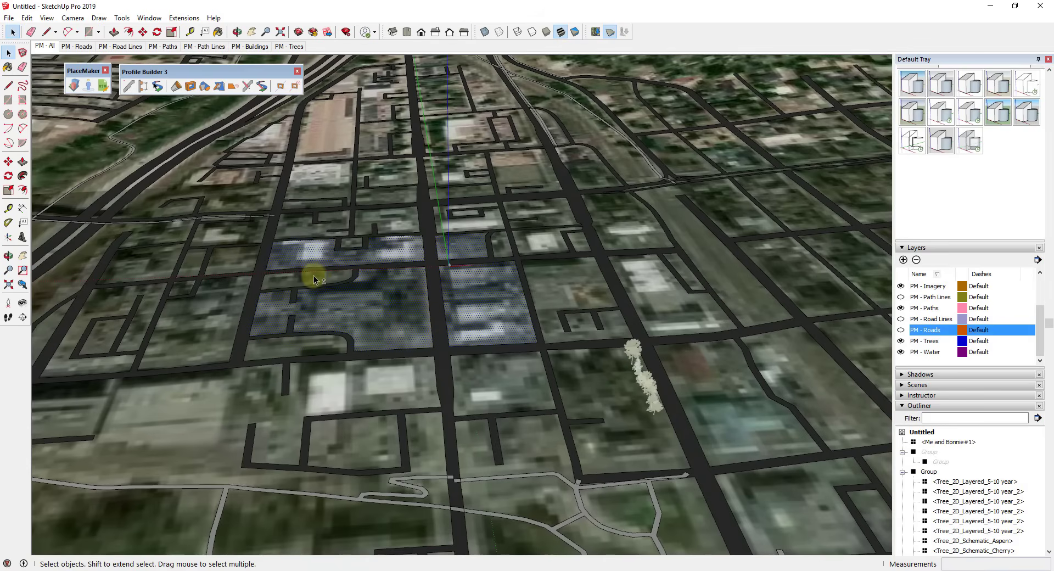
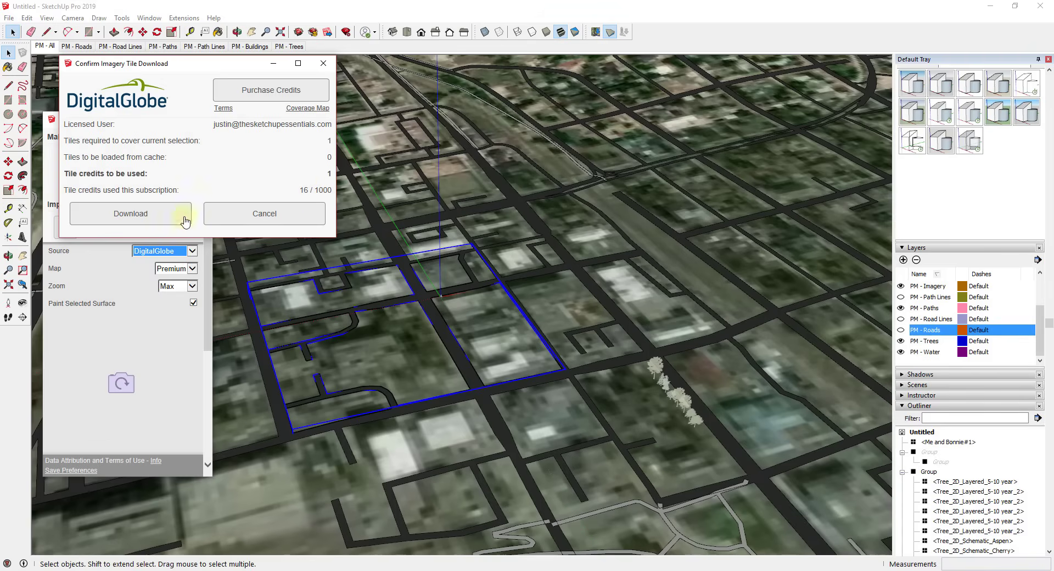
left_click(130, 211)
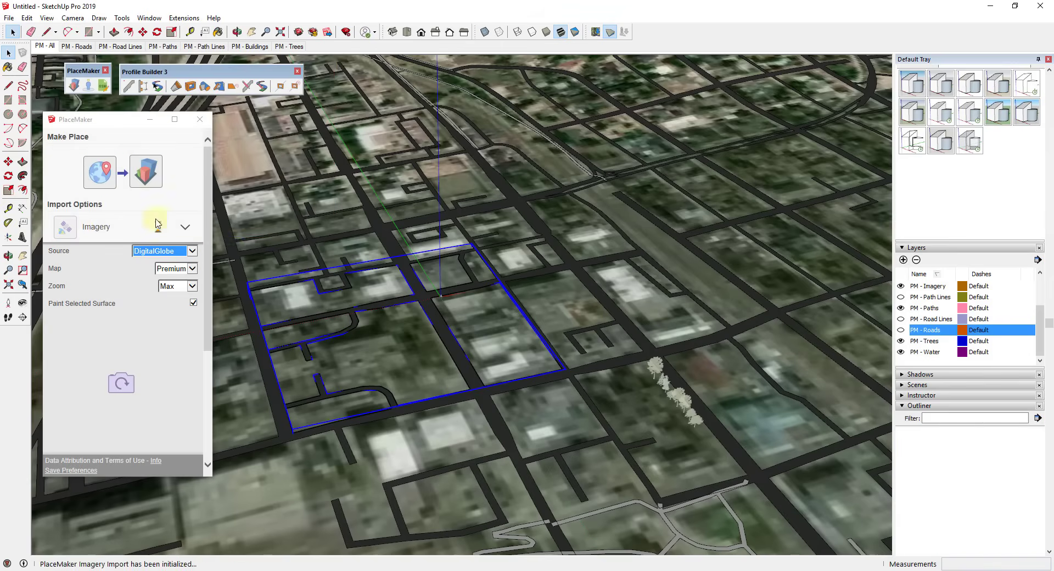
Compare the detail of the DigitalGlobe imagery on the painted blocks with the surrounding terrain imagery
middle_click_drag(411, 336, 577, 270)
scroll(462, 351, "down", 2)
scroll(461, 350, "up", 10)
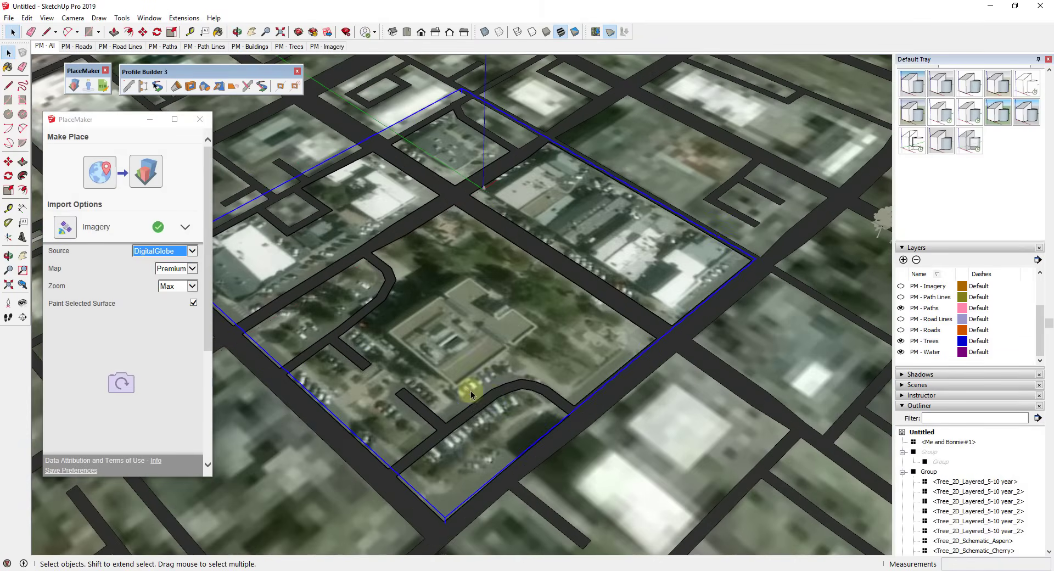
mouse_move(471, 388)
middle_mouse_down()
mouse_move(340, 394)
mouse_move(455, 377)
middle_mouse_up()
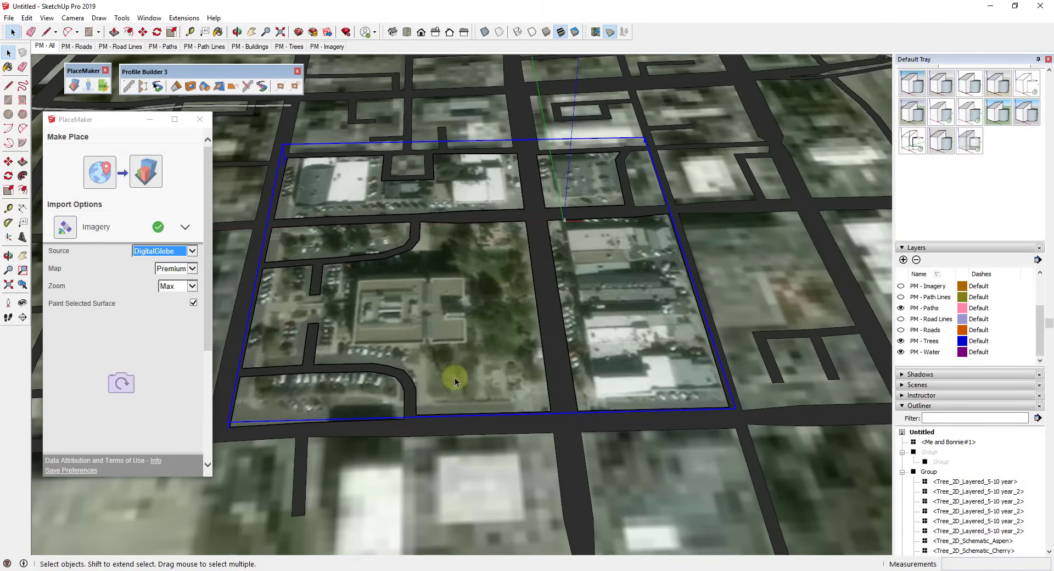
scroll(496, 292, "up", 1)
scroll(512, 325, "down", 5)
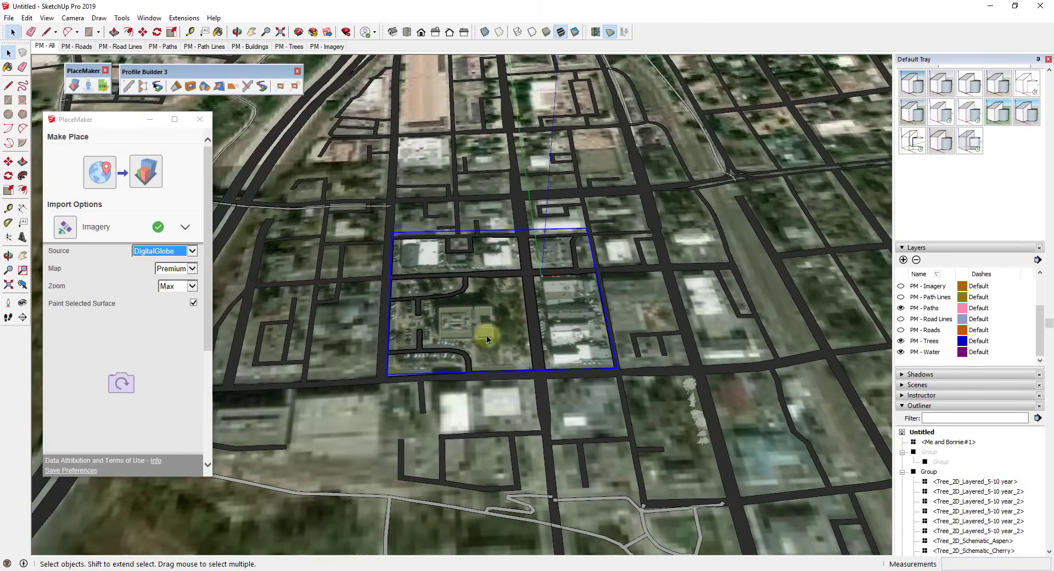
scroll(486, 335, "up", 4)
middle_click_drag(504, 338, 502, 294)
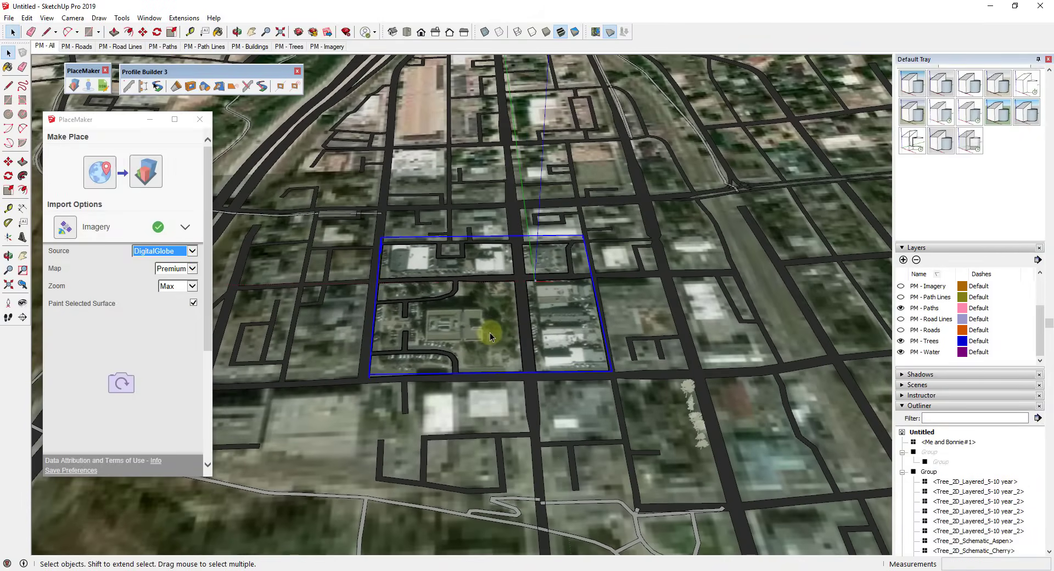
scroll(493, 294, "up", 3)
scroll(508, 347, "down", 2)
scroll(521, 435, "up", 4)
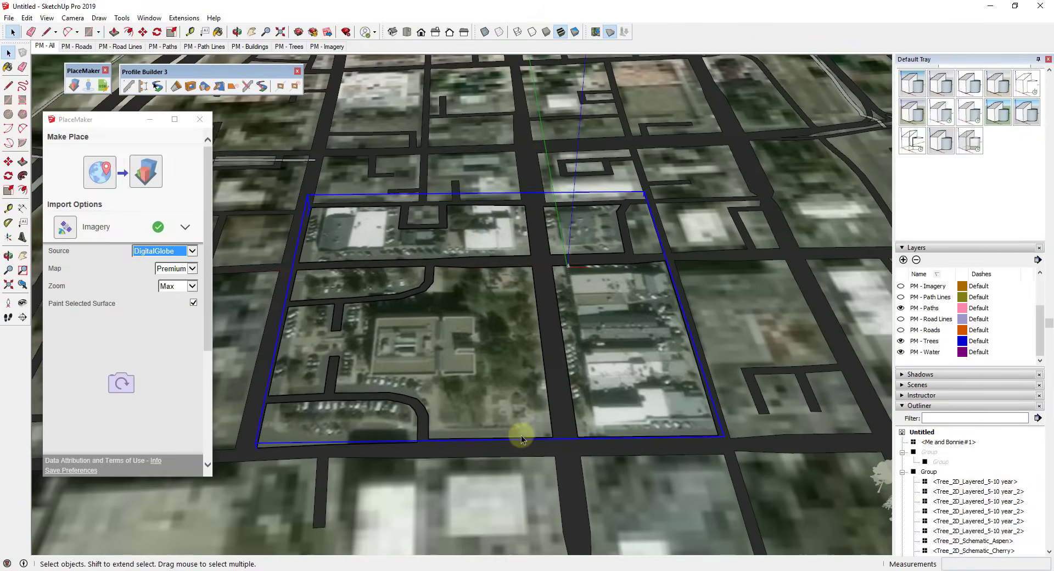
scroll(508, 343, "down", 4)
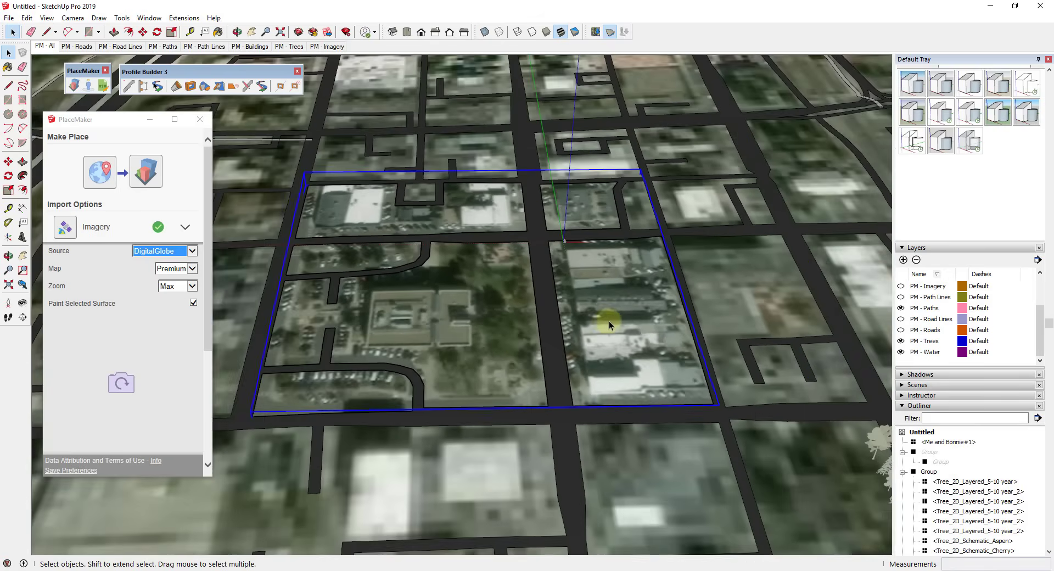
scroll(615, 323, "up", 3)
scroll(614, 325, "down", 2)
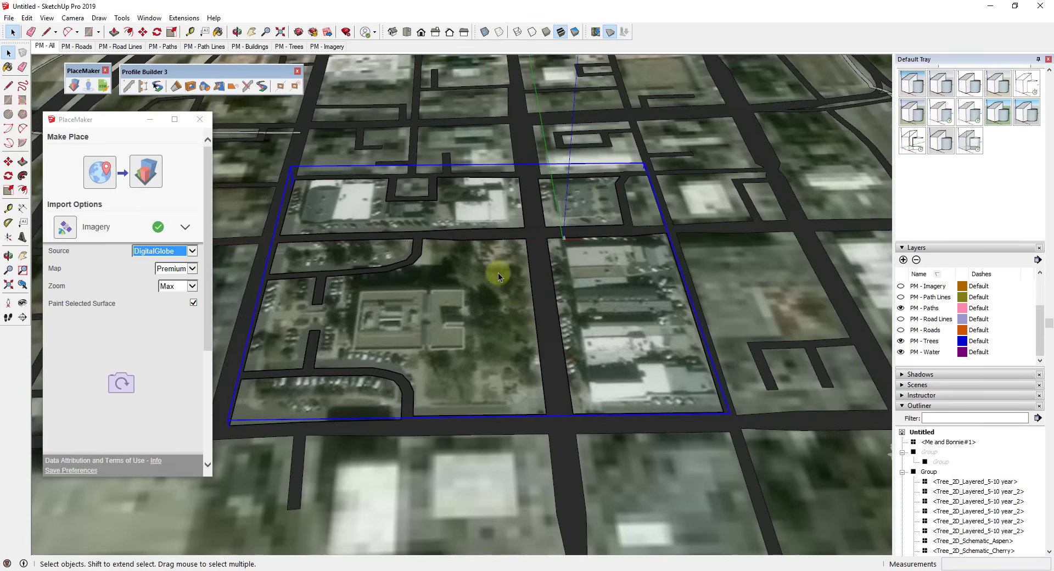
Select the large block with the central building inside the imagery group and set the imagery source to Nearmap (USA)
scroll(499, 269, "down", 3)
scroll(496, 274, "up", 4)
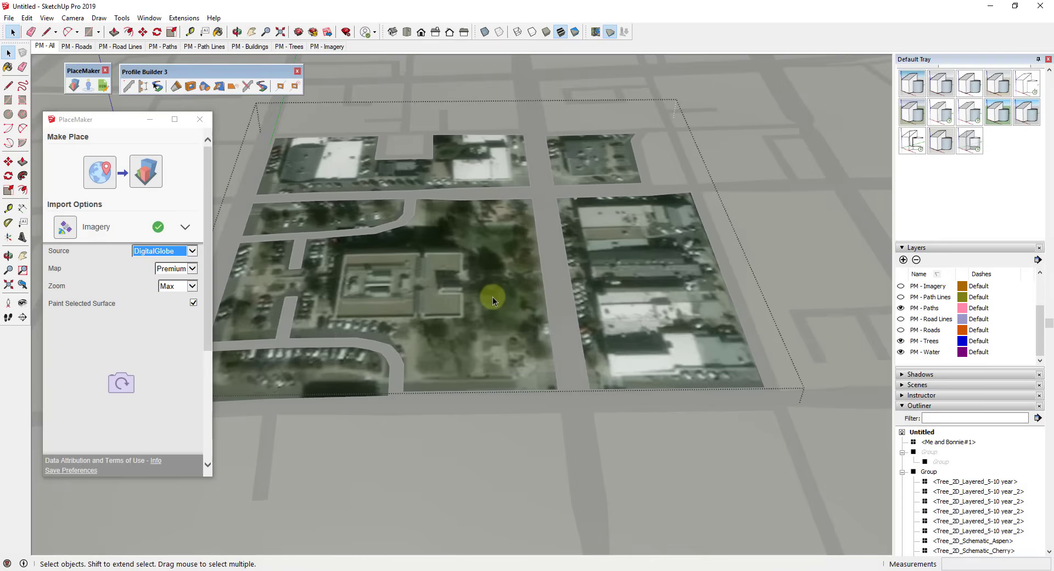
left_click(494, 297)
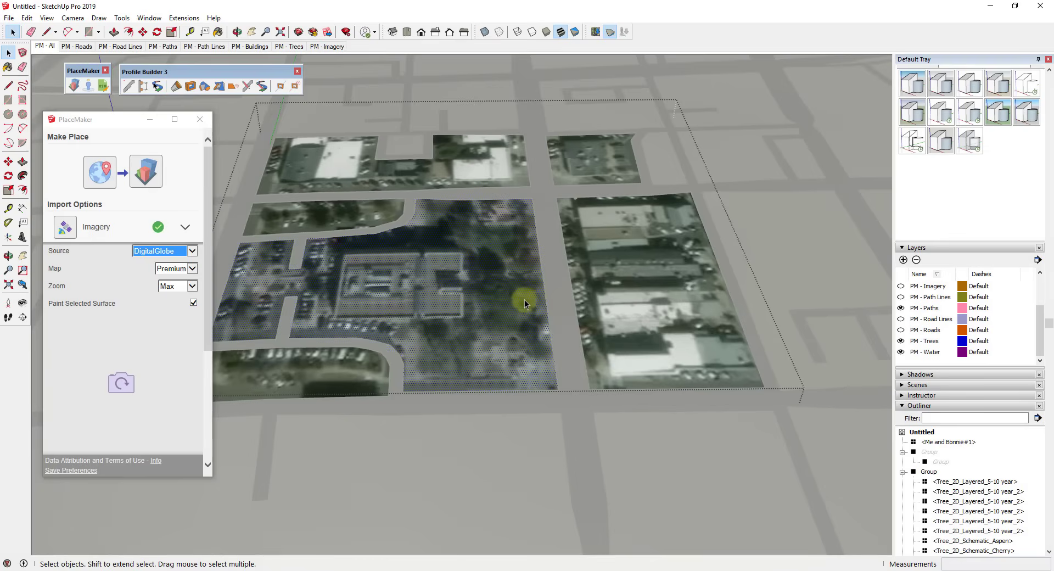
left_click(165, 251)
left_click(164, 265)
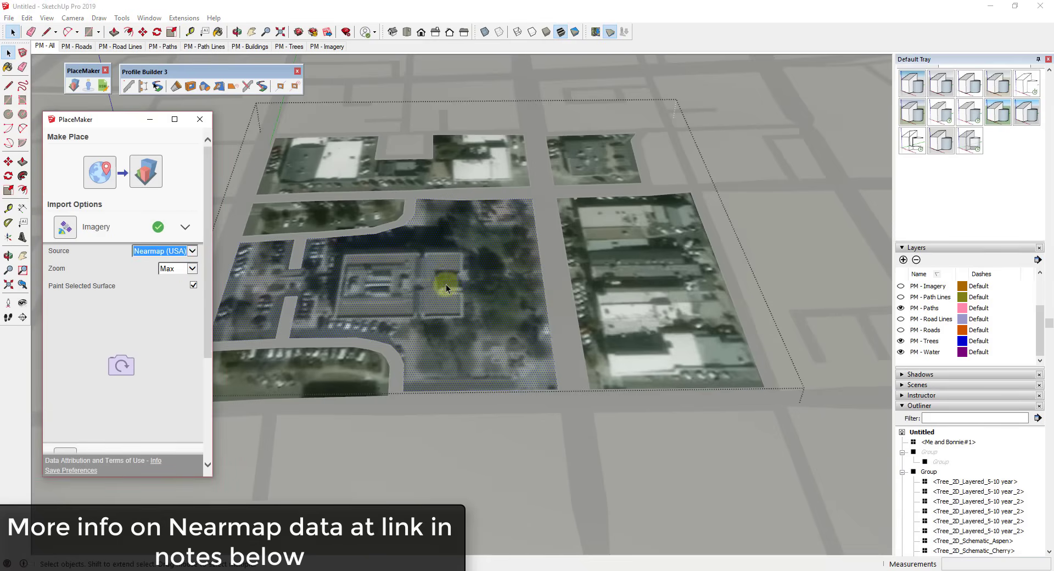
middle_click_drag(446, 284, 561, 351)
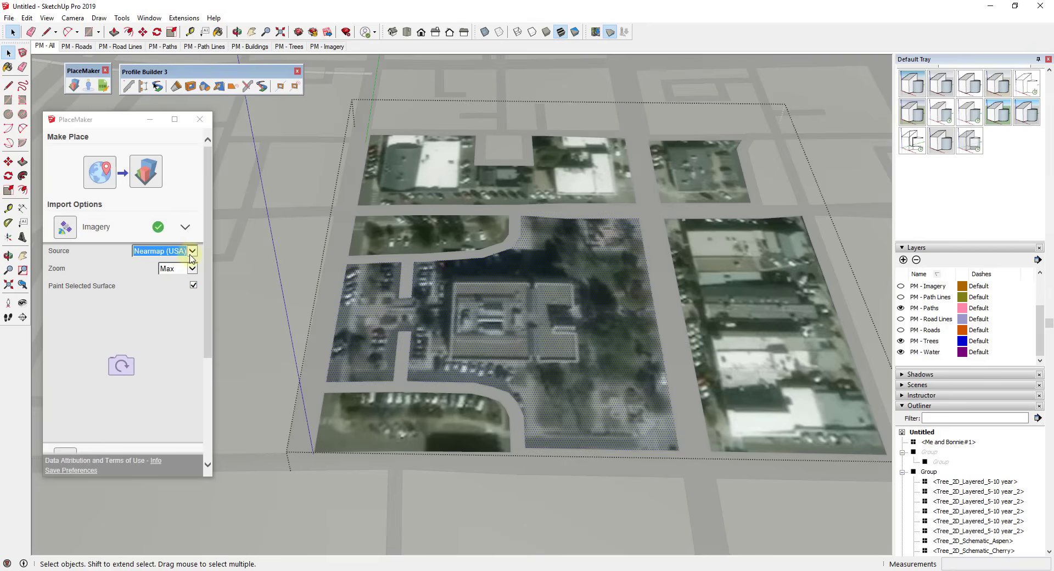
Download the 2018-06-29 Nearmap imagery at Max zoom onto the selected block and check its detail up close
left_click(81, 232)
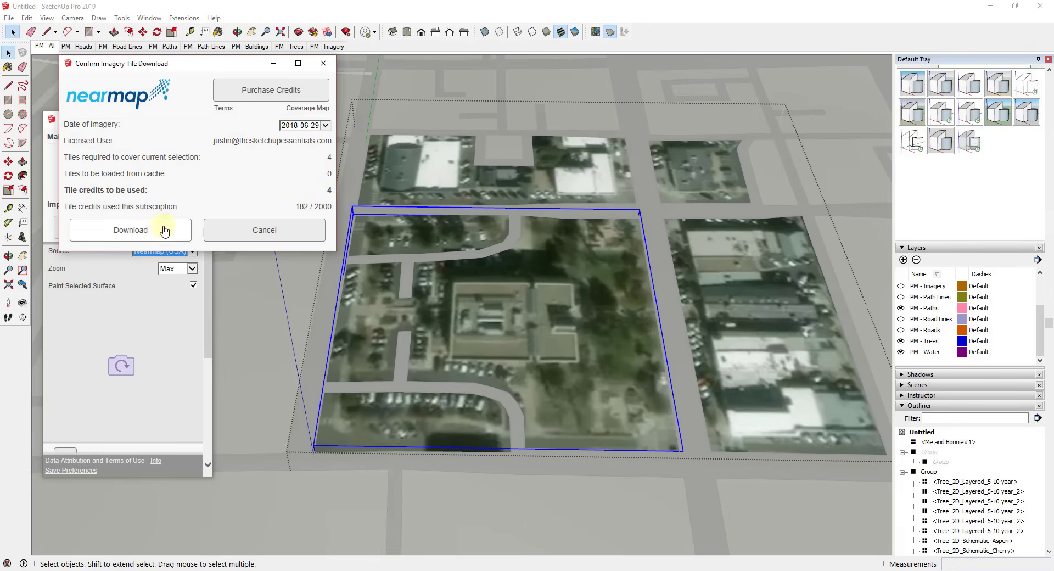
left_click(147, 234)
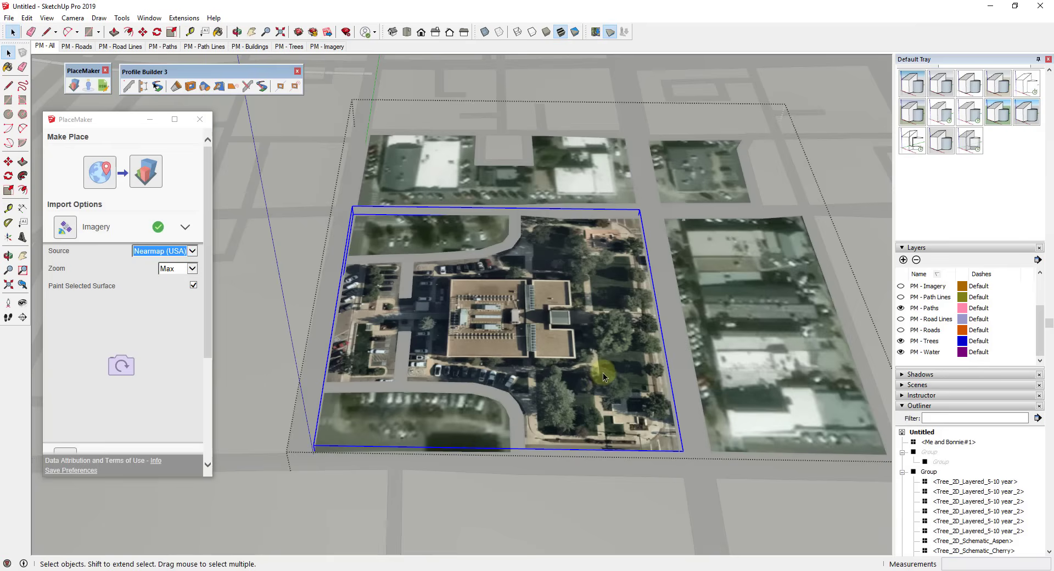
middle_click_drag(498, 383, 510, 379)
scroll(606, 358, "up", 5)
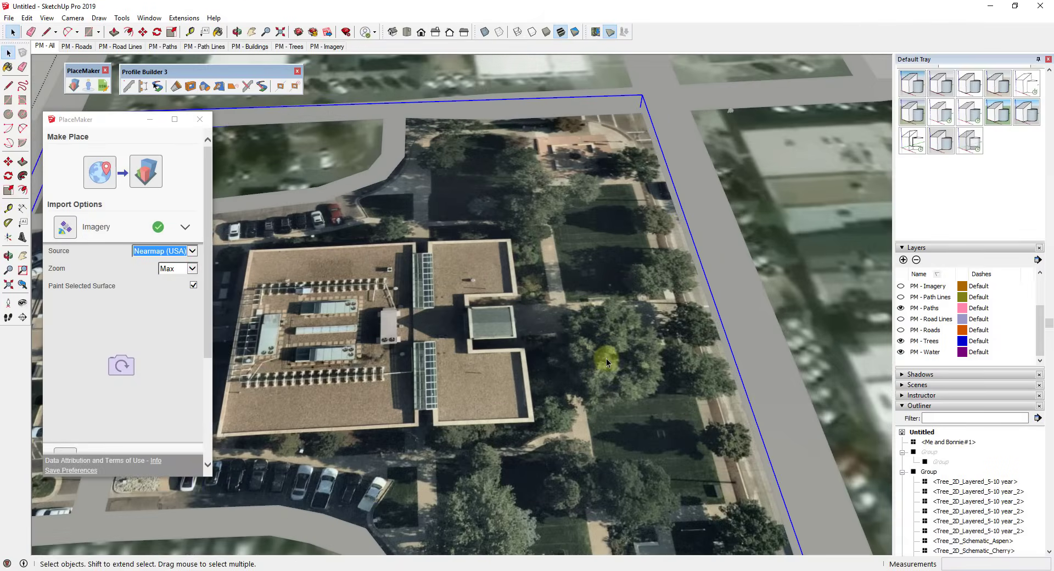
scroll(604, 371, "down", 5)
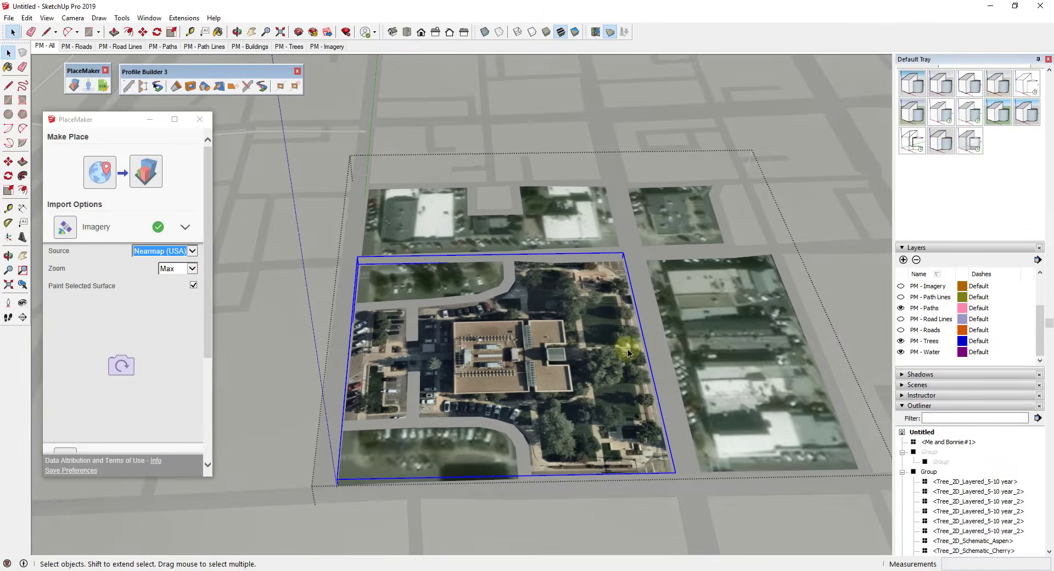
Examine the Nearmap imagery on the central-building block up close and against the neighbouring DigitalGlobe blocks
scroll(606, 380, "up", 3)
middle_click_drag(602, 381, 560, 310)
scroll(587, 313, "up", 6)
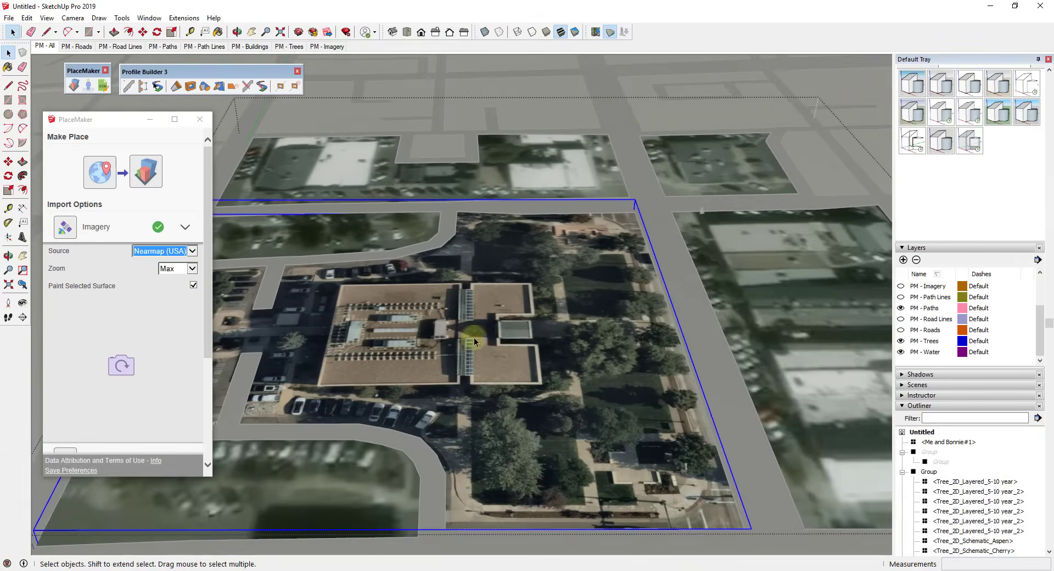
scroll(474, 342, "down", 1)
scroll(343, 371, "up", 3)
middle_click_drag(488, 371, 521, 396)
scroll(533, 379, "down", 6)
scroll(607, 433, "up", 3)
scroll(609, 408, "down", 4)
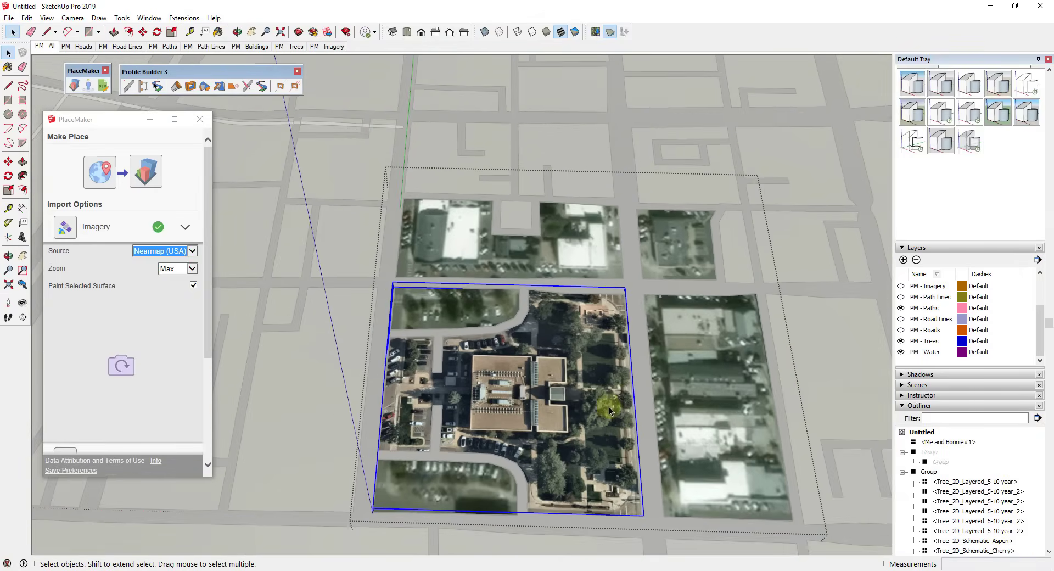
Leave the imagery group and compare the high-resolution blocks with the surrounding terrain imagery and roads
key("Escape")
middle_click_drag(577, 338, 611, 383)
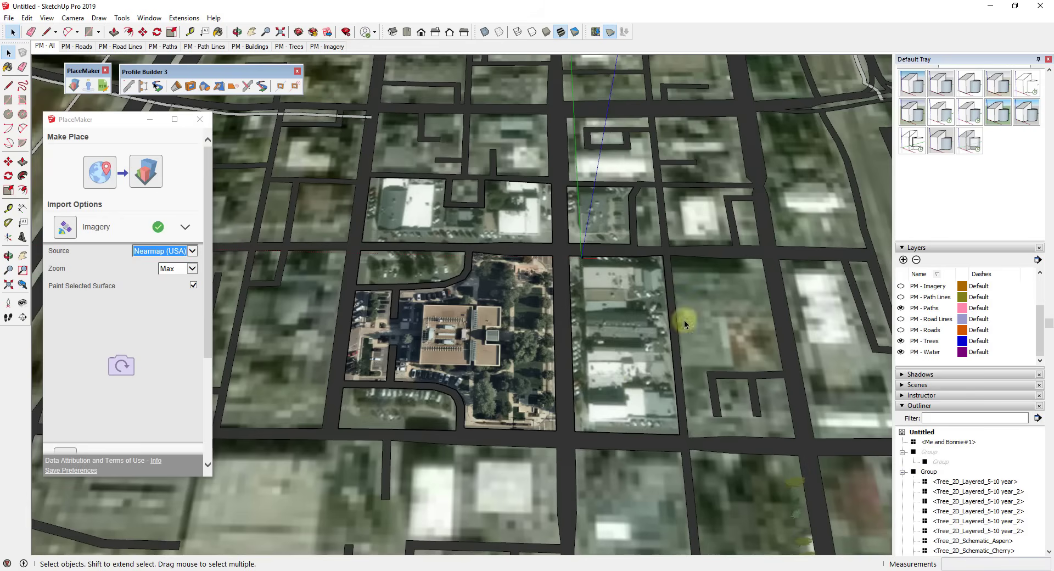
scroll(606, 327, "down", 4)
scroll(598, 320, "up", 5)
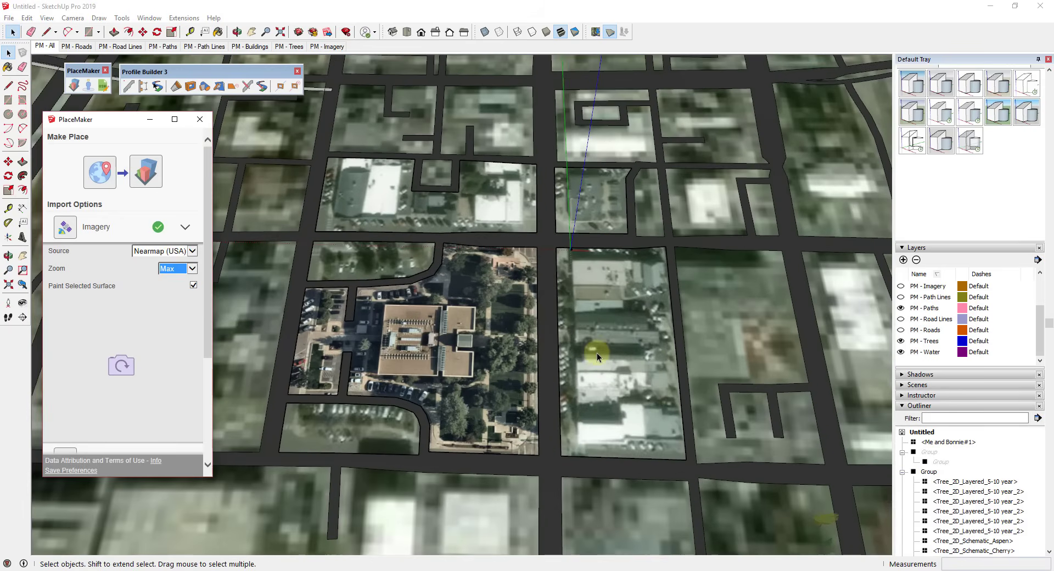
scroll(604, 351, "down", 2)
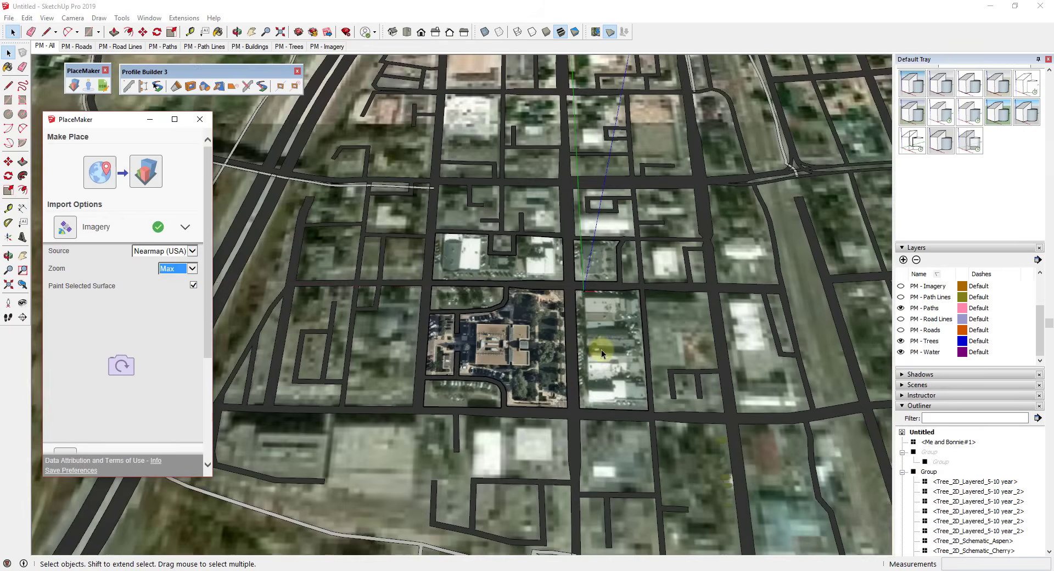
scroll(601, 349, "up", 2)
scroll(620, 355, "down", 2)
Open the imagery group, select the remaining DigitalGlobe blocks and paint them with Nearmap (USA) imagery at Max zoom
left_click(452, 396)
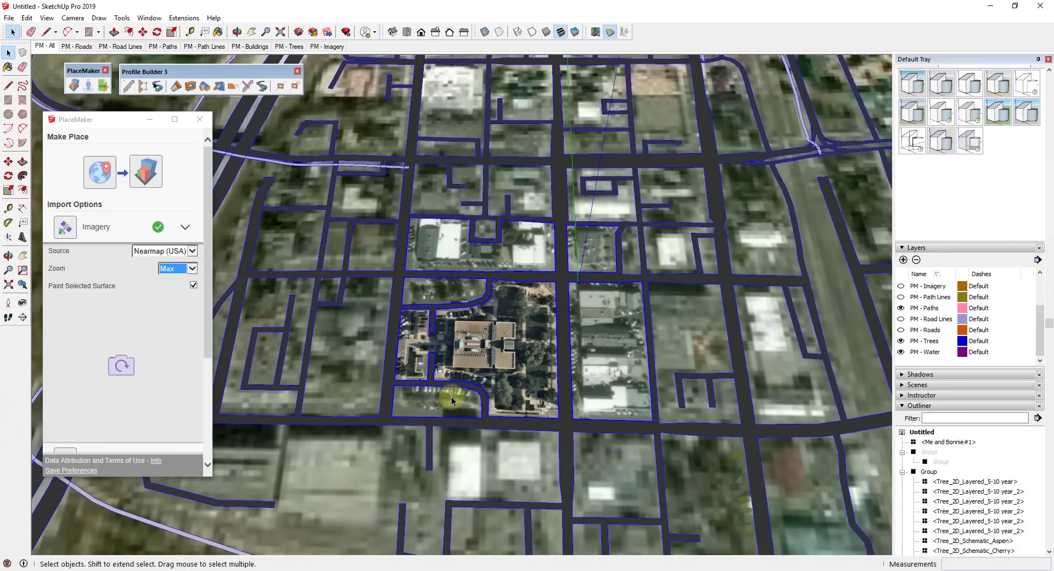
left_click(600, 358)
double_click(610, 346)
left_click(610, 346)
scroll(609, 345, "up", 3)
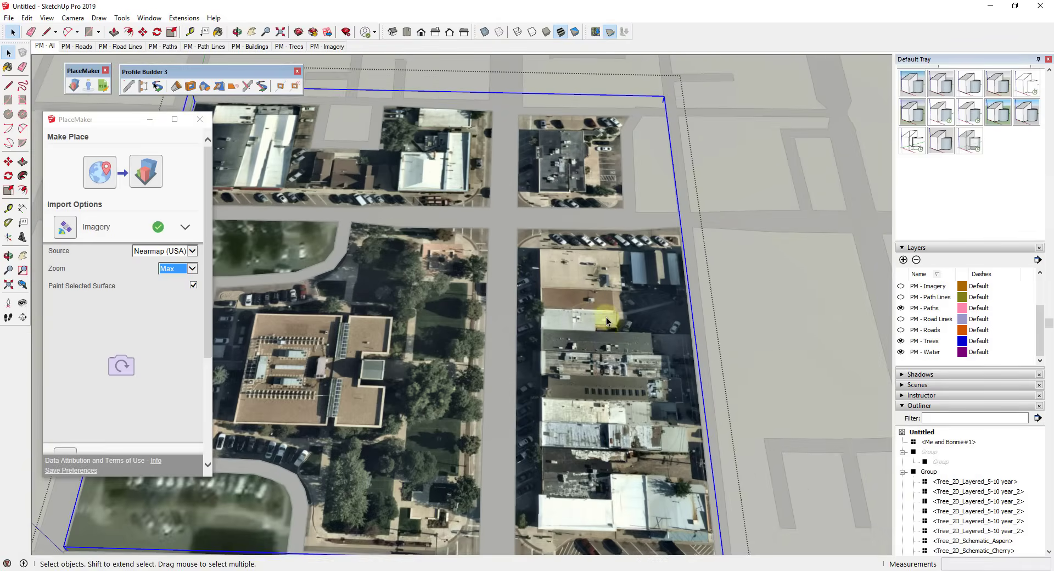
Check the detail of the newly painted Nearmap blocks, leave the group and compare them with the wider site
middle_click_drag(607, 322, 726, 202)
middle_click_drag(674, 335, 552, 301)
scroll(671, 295, "down", 3)
scroll(615, 286, "down", 3)
key("Escape")
scroll(584, 338, "down", 5)
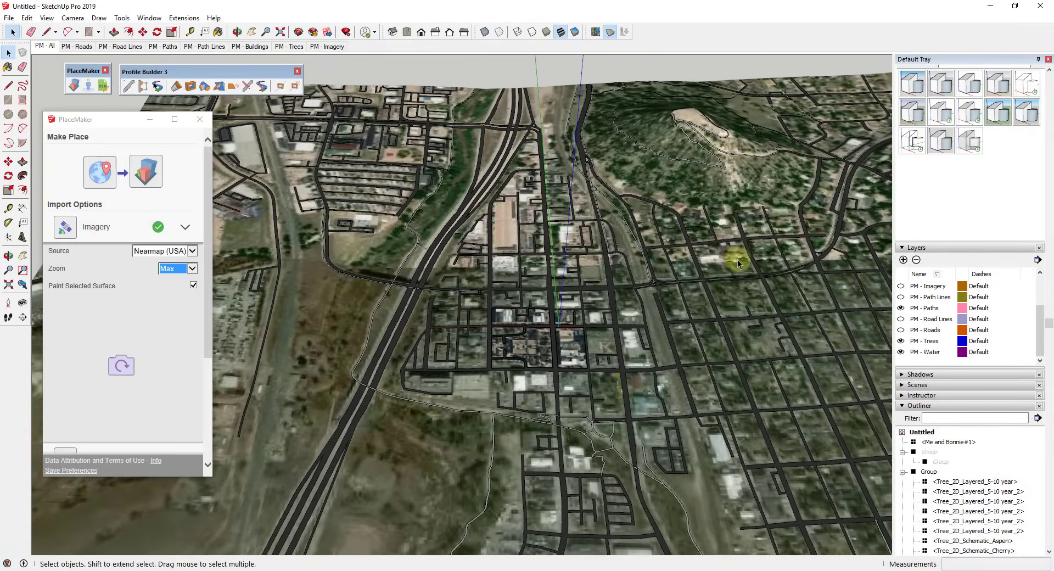
scroll(501, 318, "up", 5)
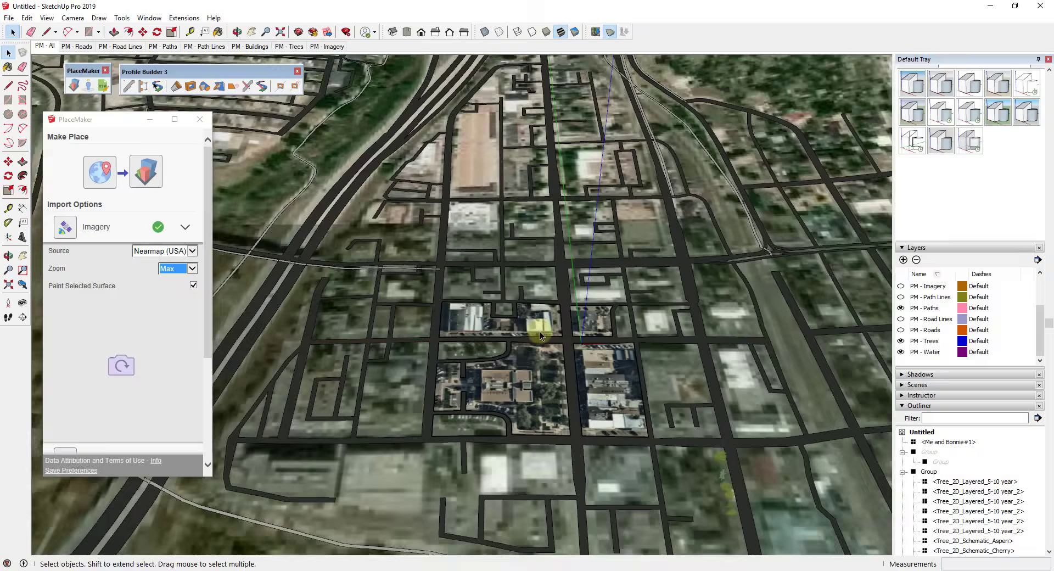
scroll(555, 252, "down", 3)
scroll(544, 377, "up", 4)
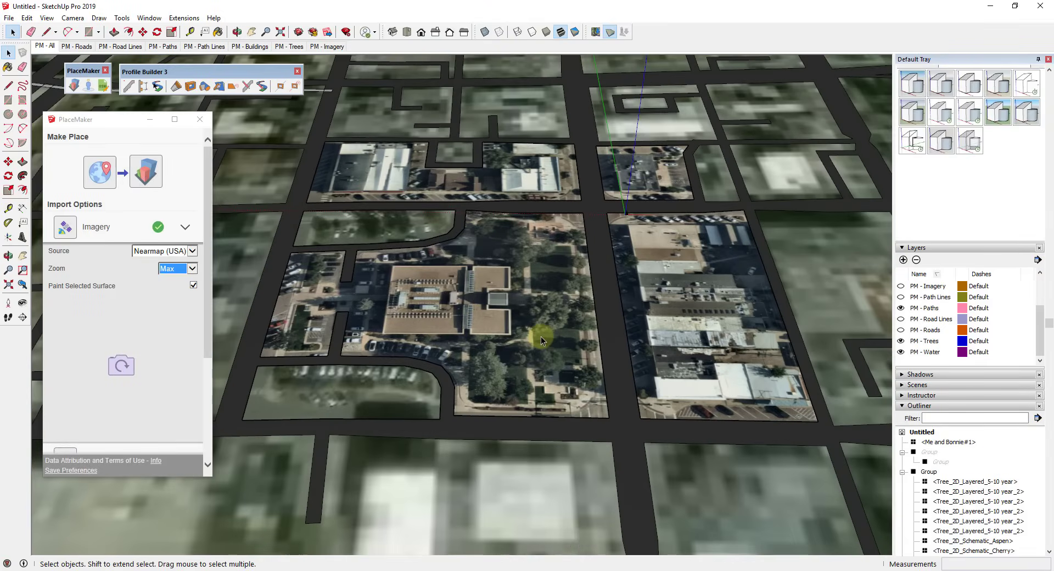
Make the PM - Buildings layer visible so the building masses show over the high-resolution blocks
middle_click_drag(569, 340, 582, 297)
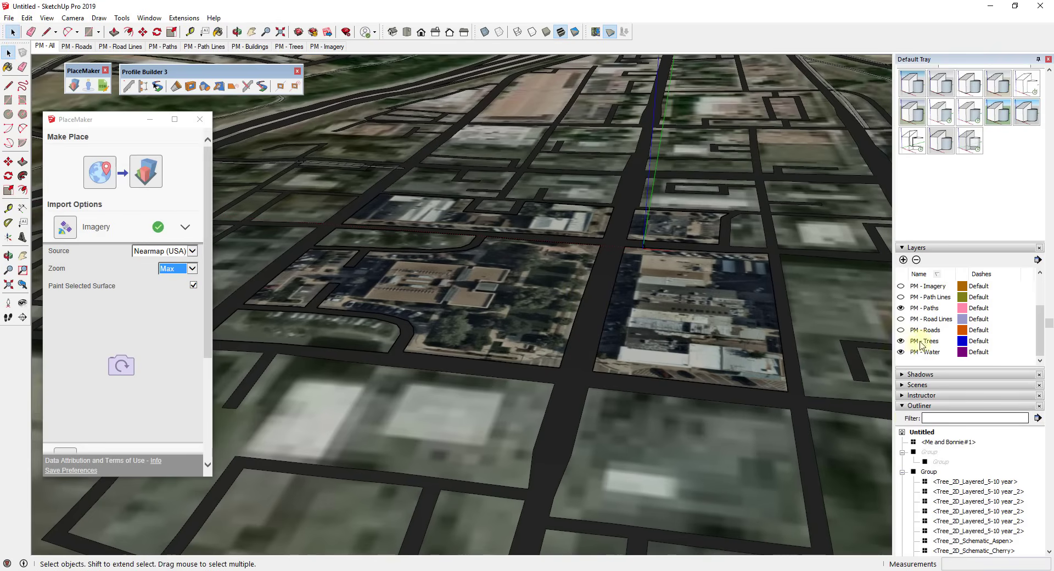
scroll(905, 313, "up", 2)
left_click(901, 319)
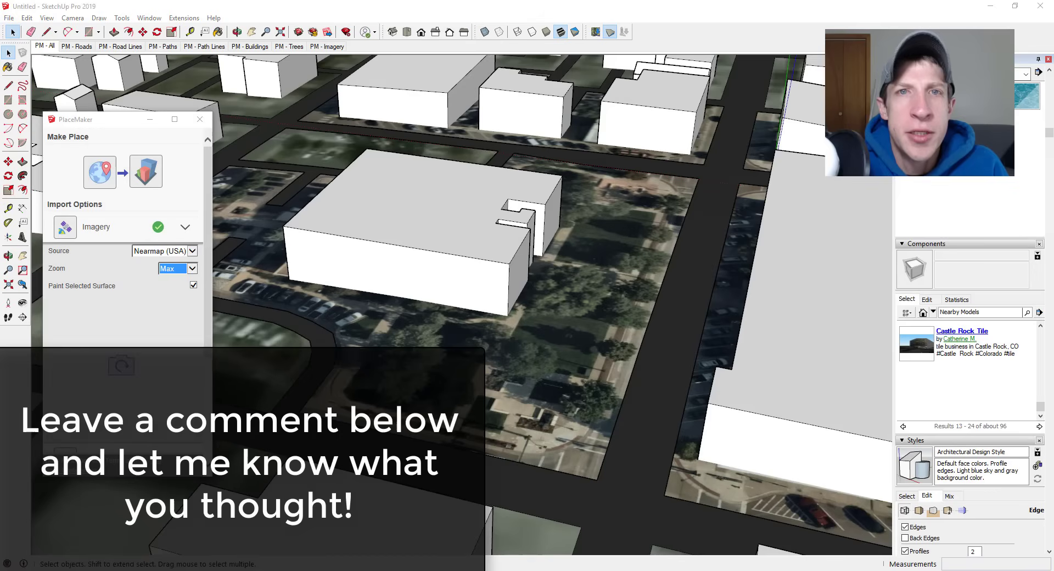